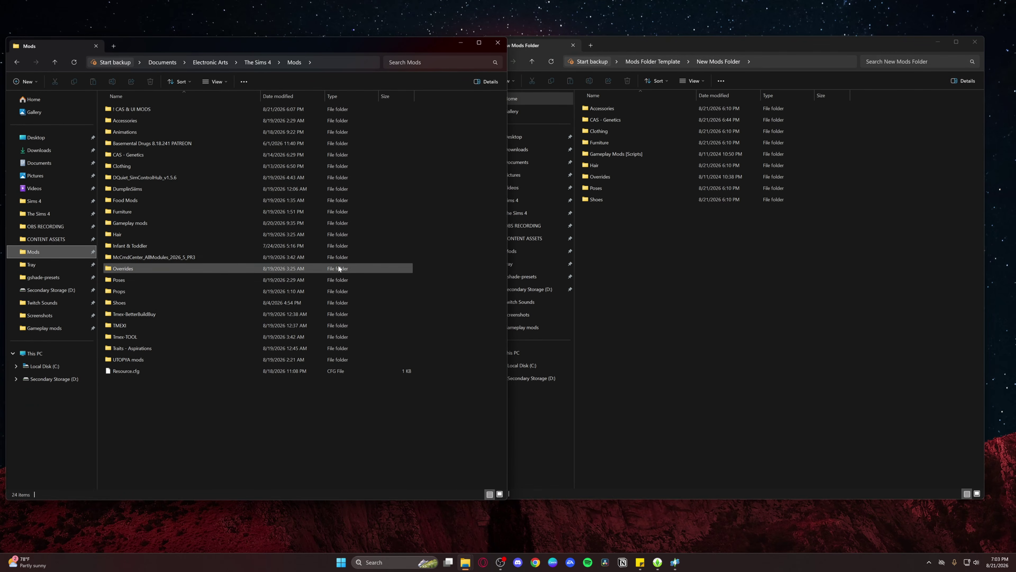
- Place the template window beside the Mods window and open the Furniture folder in both
drag(711, 46, 735, 43)
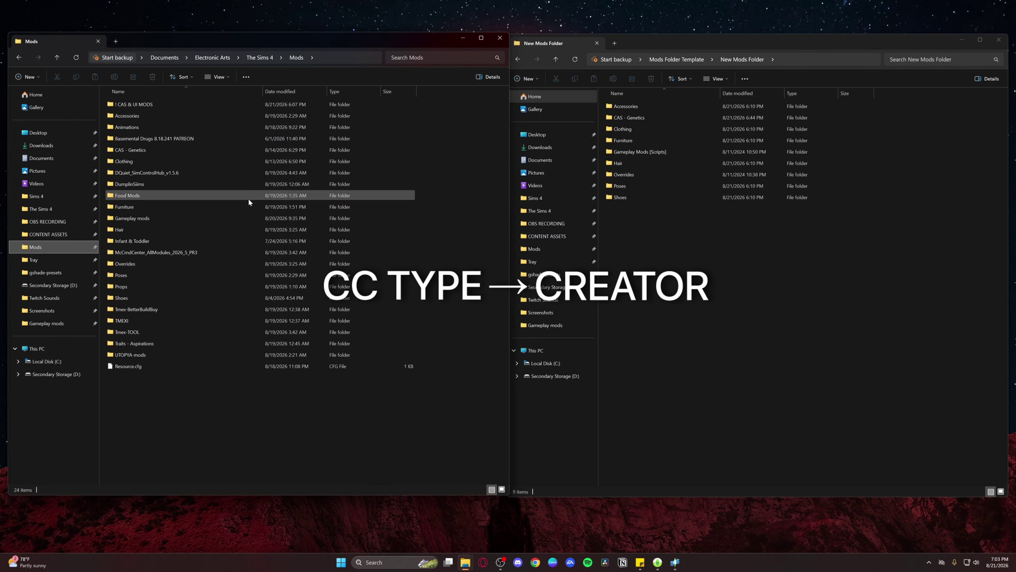
double_click(654, 140)
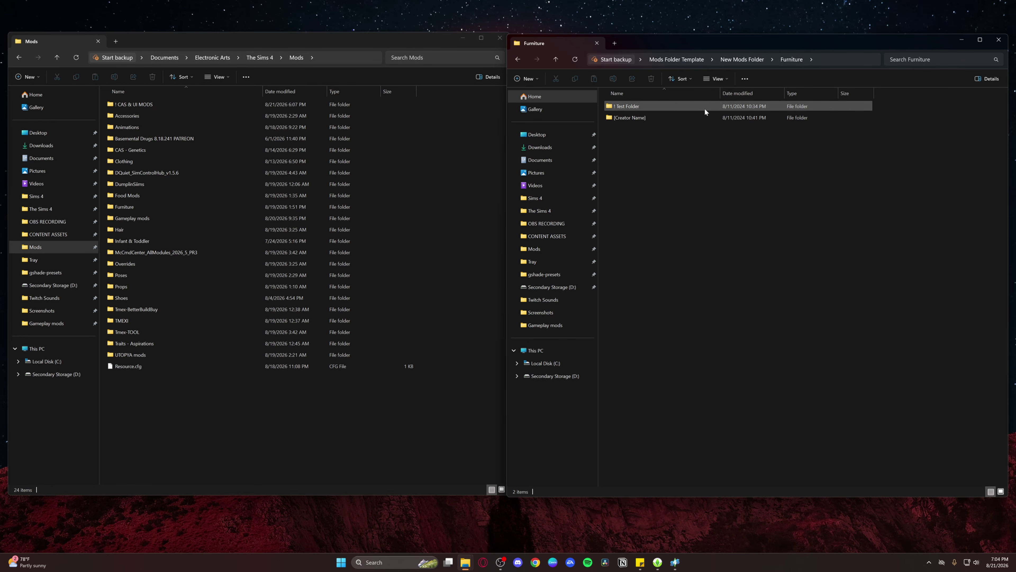
double_click(193, 206)
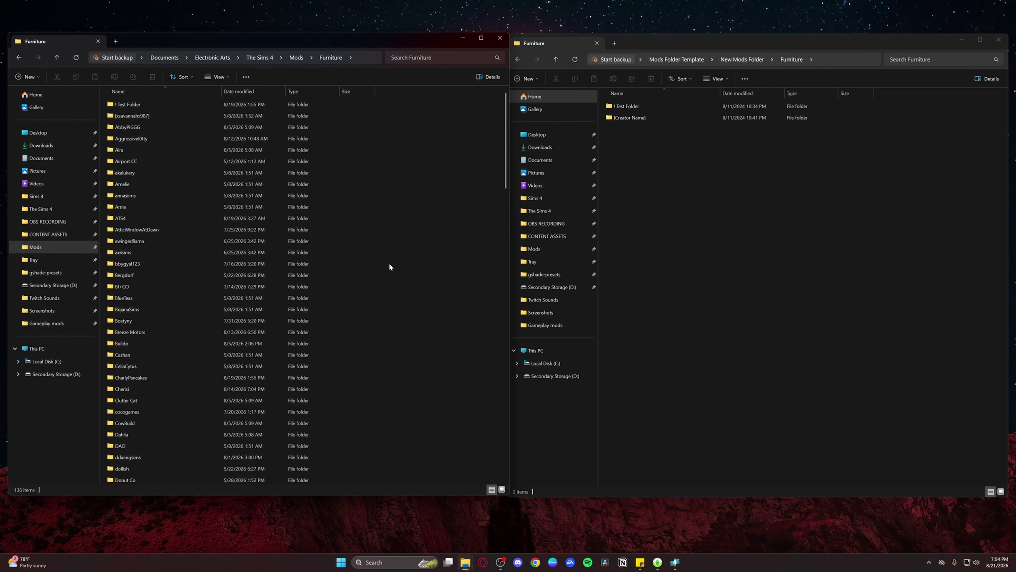
- Delete the Bafroom subfolder from the Felixandre & HEYHARRIE folder inside the Mods Furniture folder, and go back to Furniture
scroll(251, 306, down, 6)
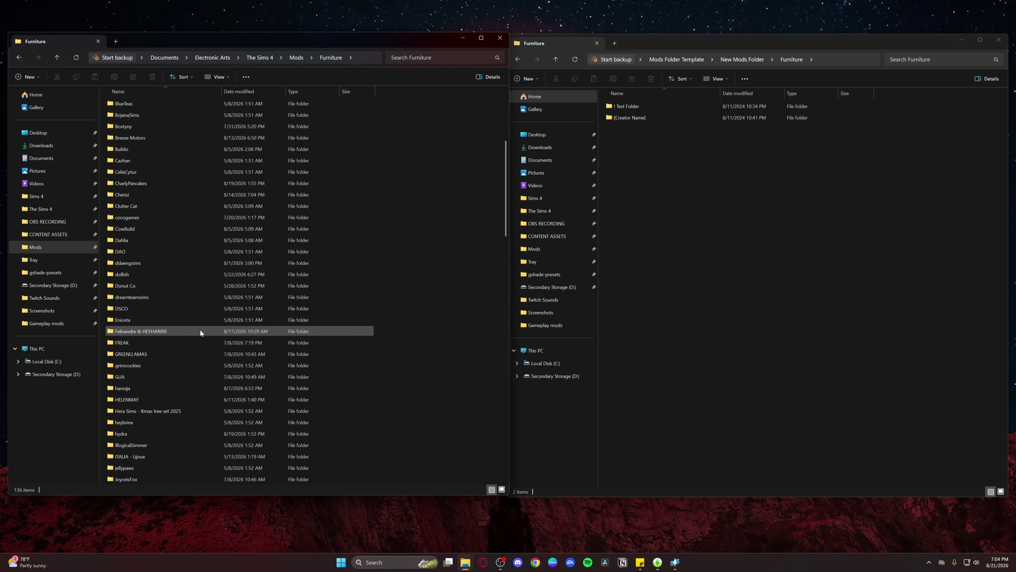
mouse_move(199, 331)
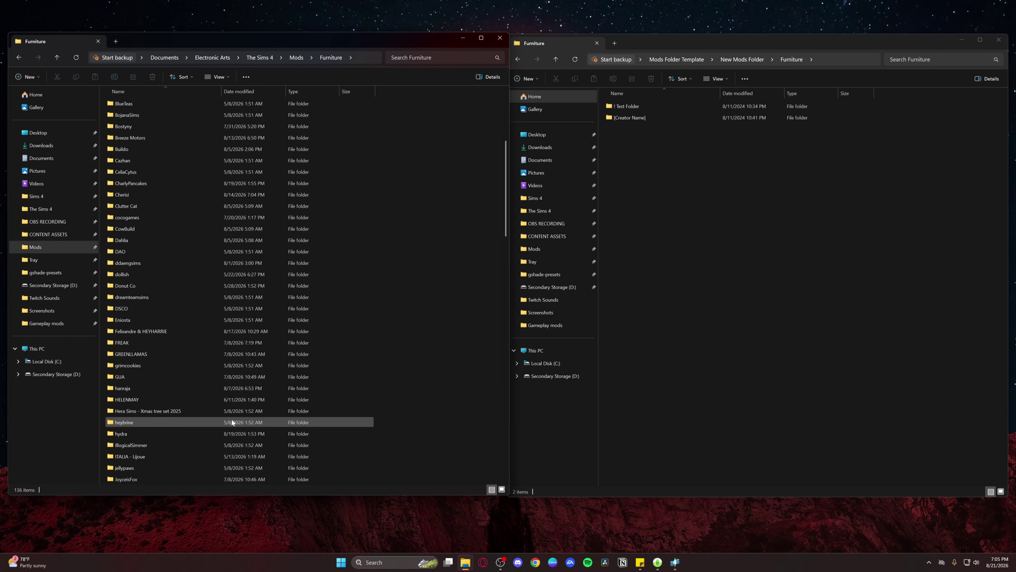
double_click(183, 329)
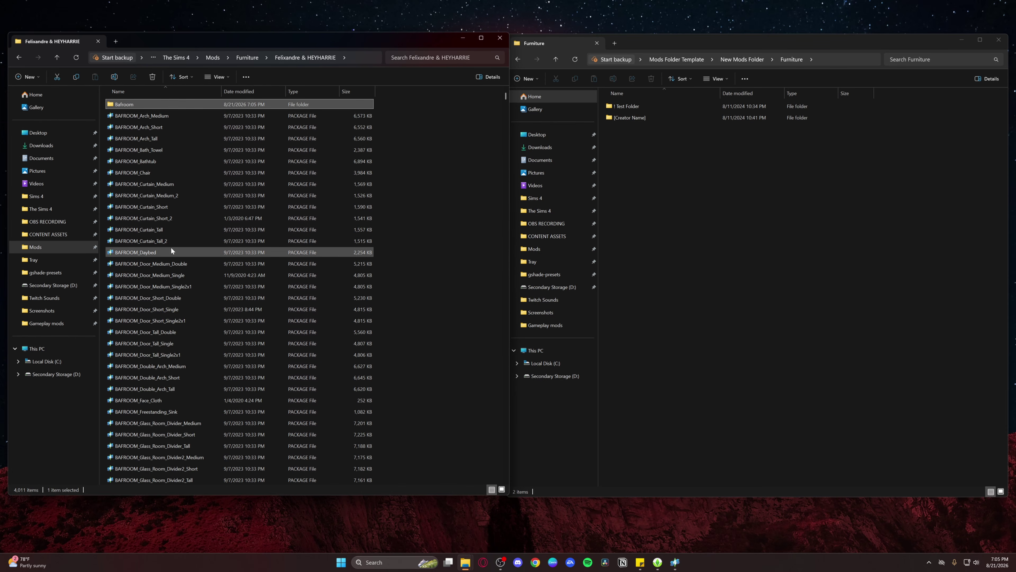
click(153, 77)
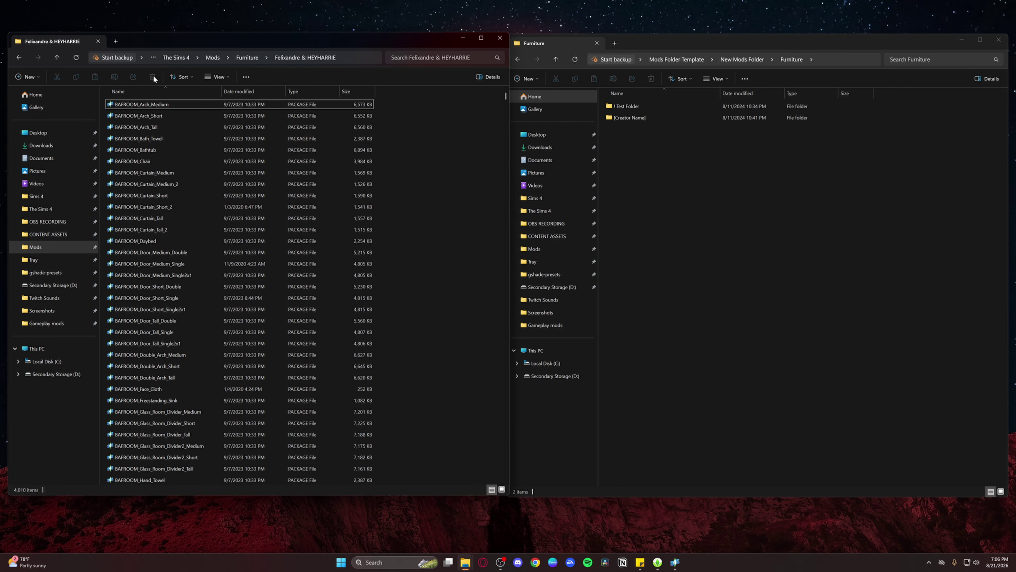
key(alt+Left)
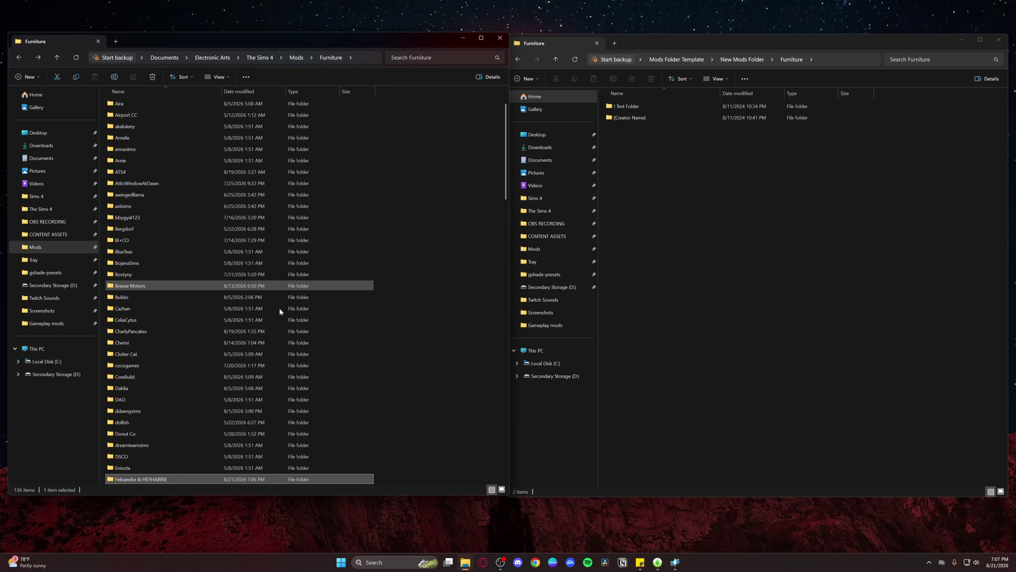
- Review the loose package files in the Felixandre & HEYHARRIE folder and return to the main Mods folder
double_click(199, 479)
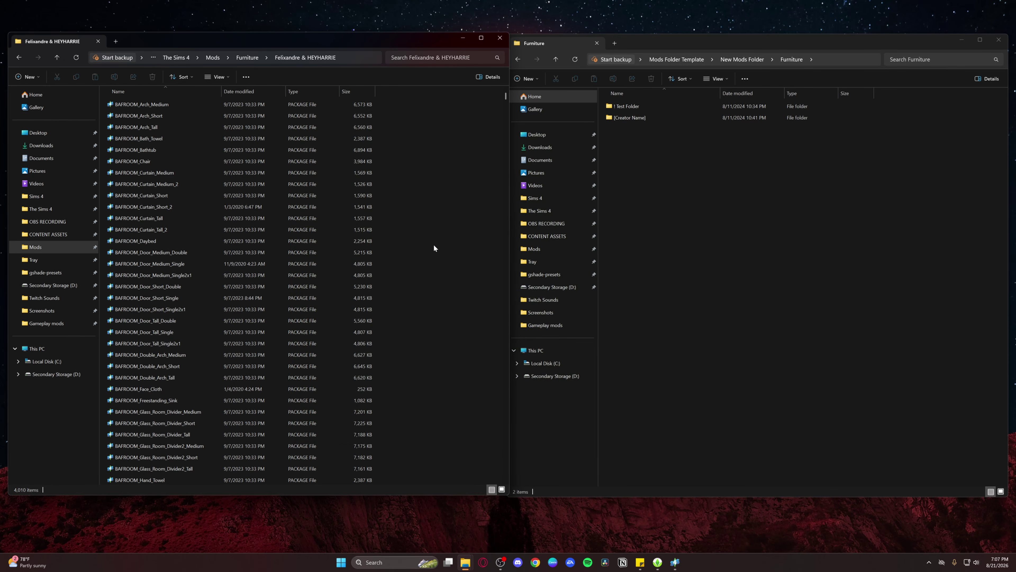
key(alt+Left)
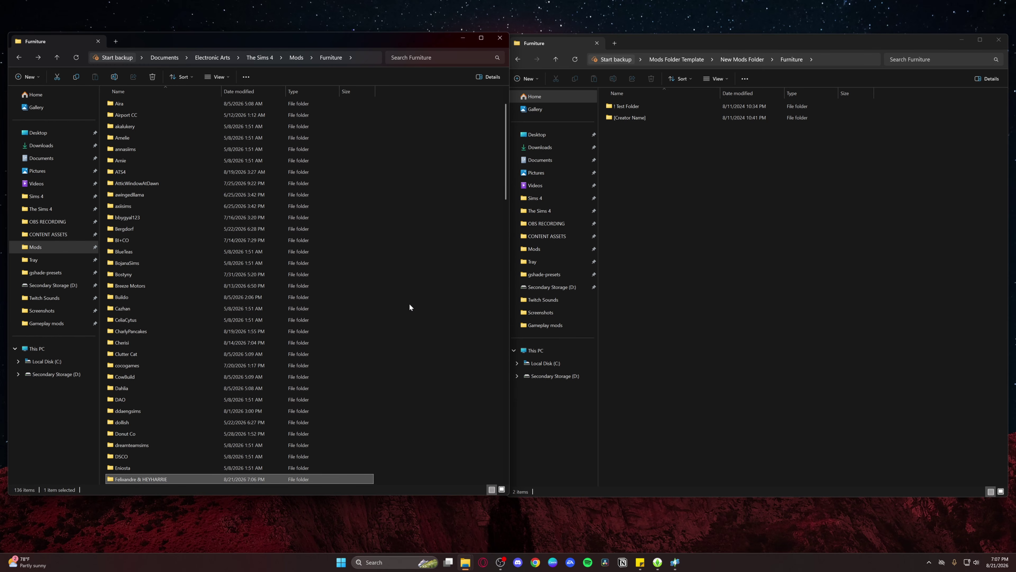
key(alt+Up)
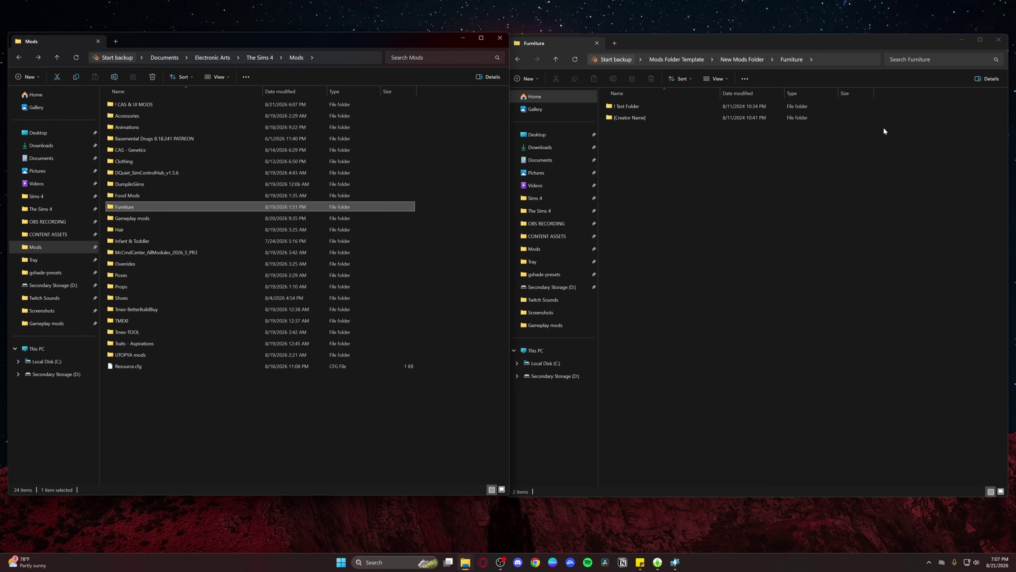
- Select the template's furniture test folder, look into the Clothing and Accessories folders in Mods, and return both windows to their main folders
click(731, 105)
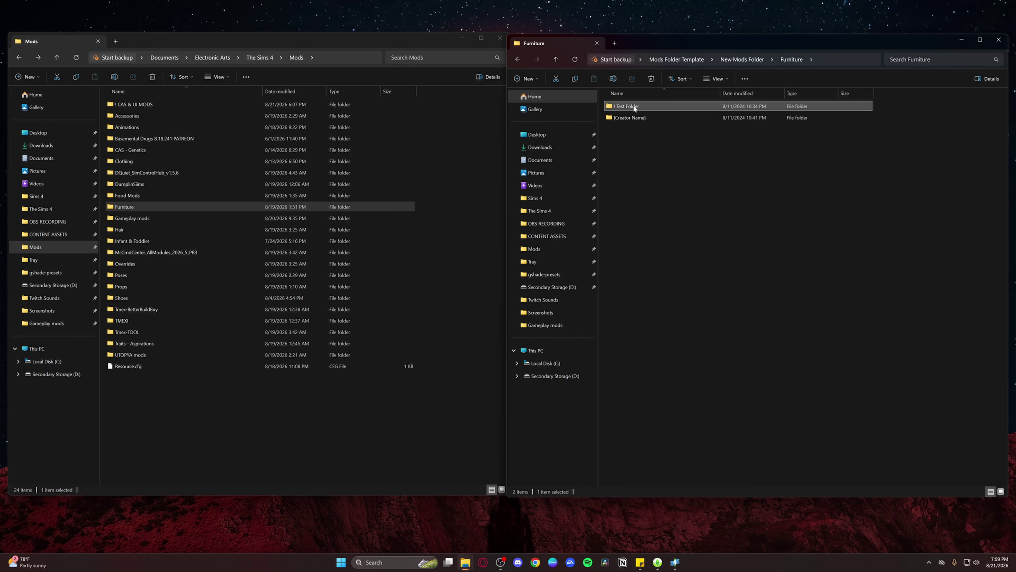
click(170, 161)
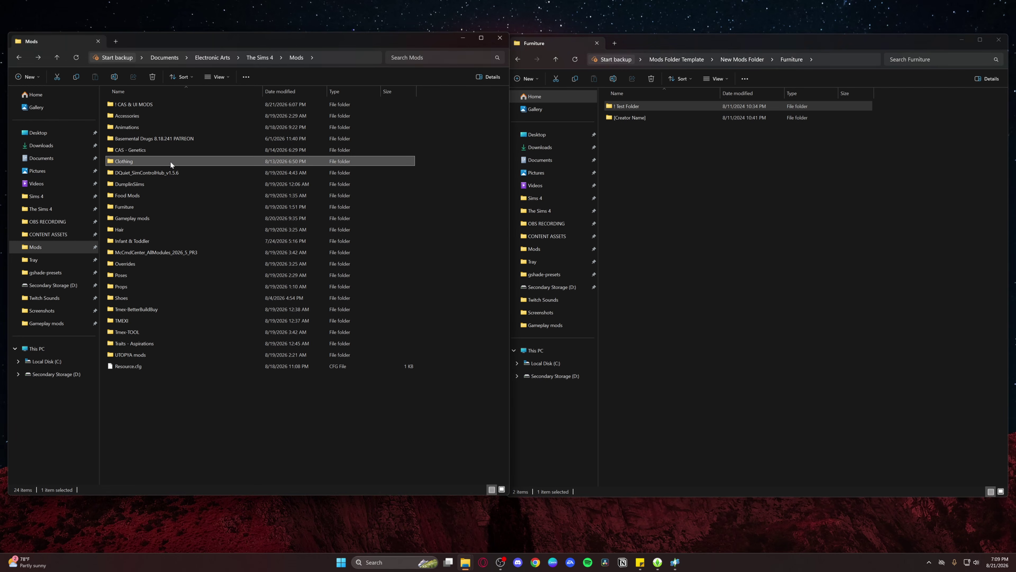
double_click(171, 160)
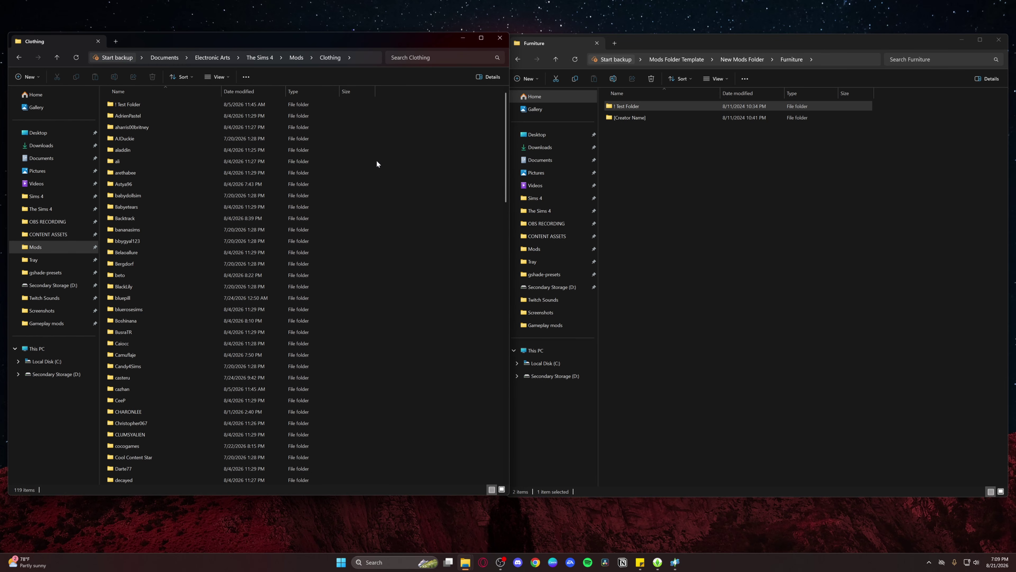
key(alt+Left)
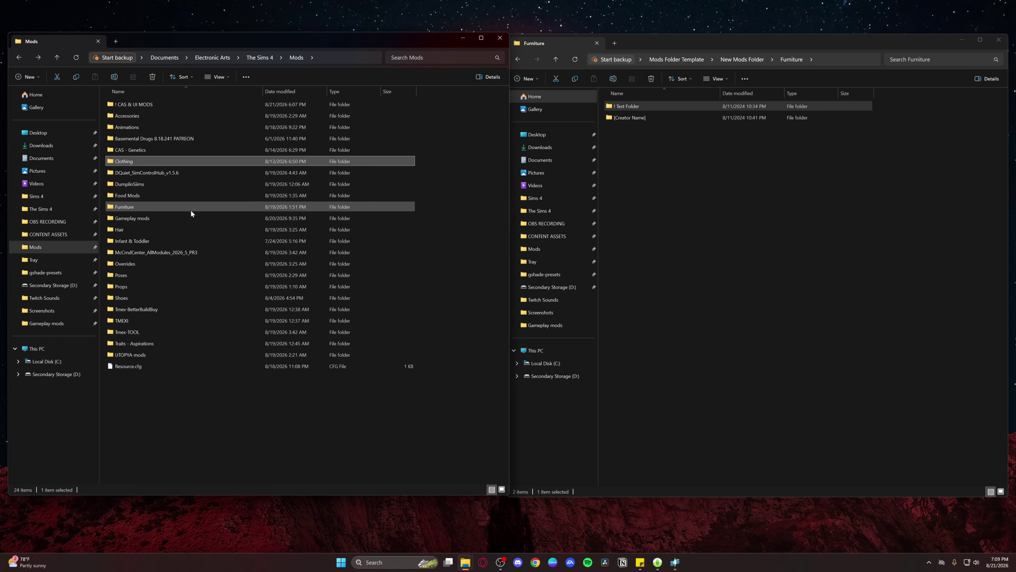
double_click(190, 116)
key(alt+Left)
double_click(196, 160)
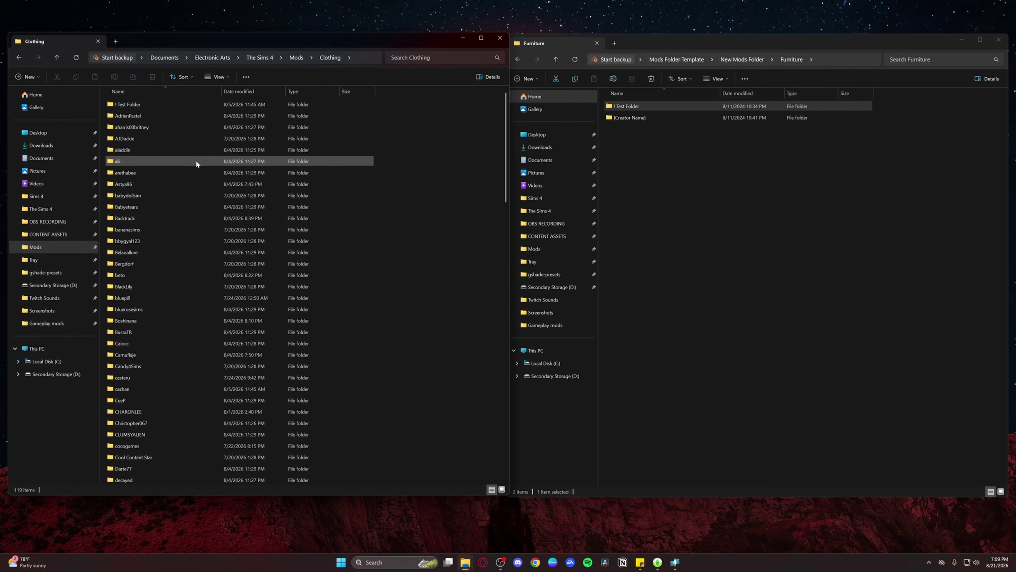
key(alt+Left)
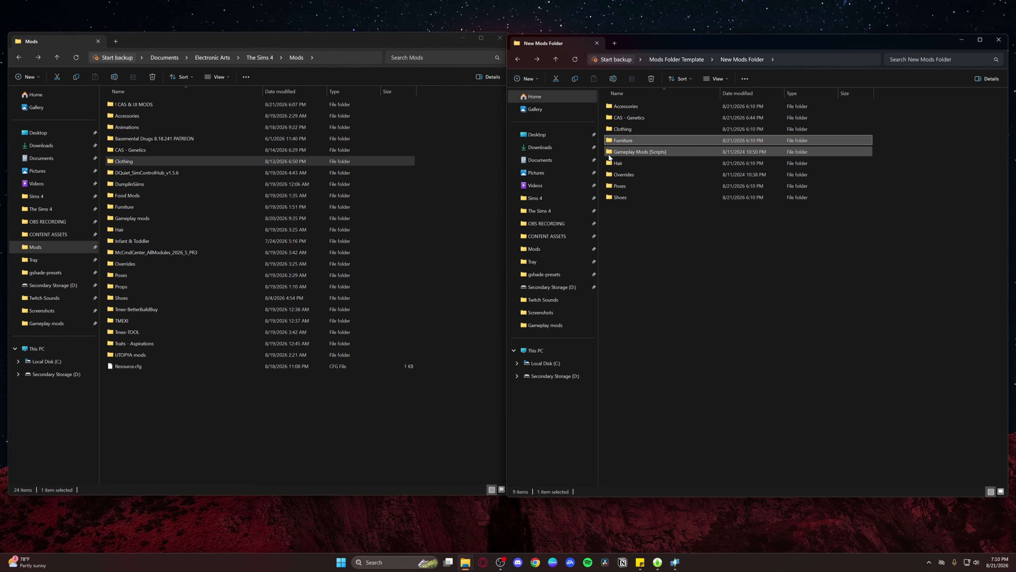
- Open the template's Gameplay Mods [Scripts] folder and examine the full file list of the Gameplay mods folder in Mods
double_click(675, 153)
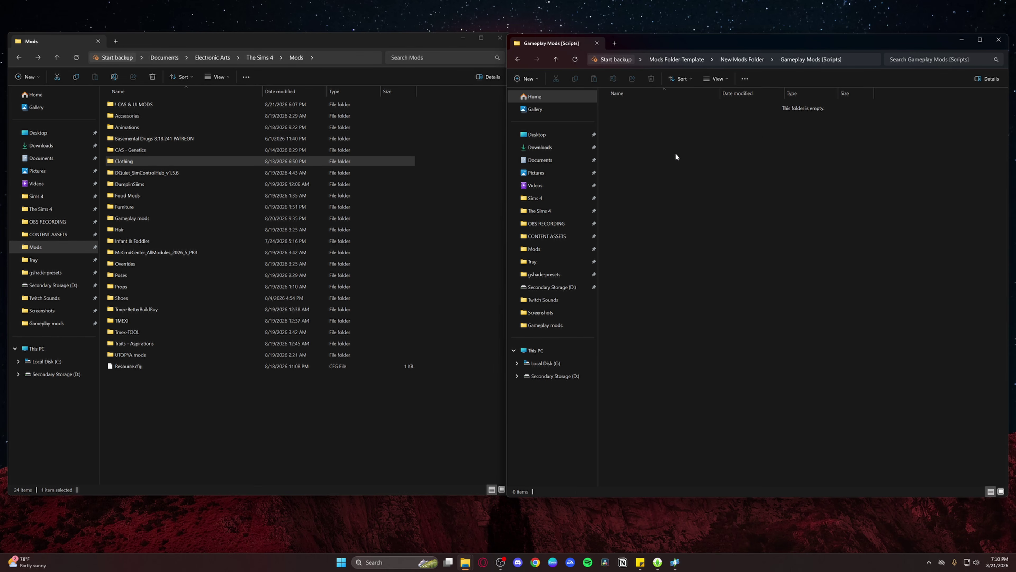
click(166, 219)
double_click(166, 219)
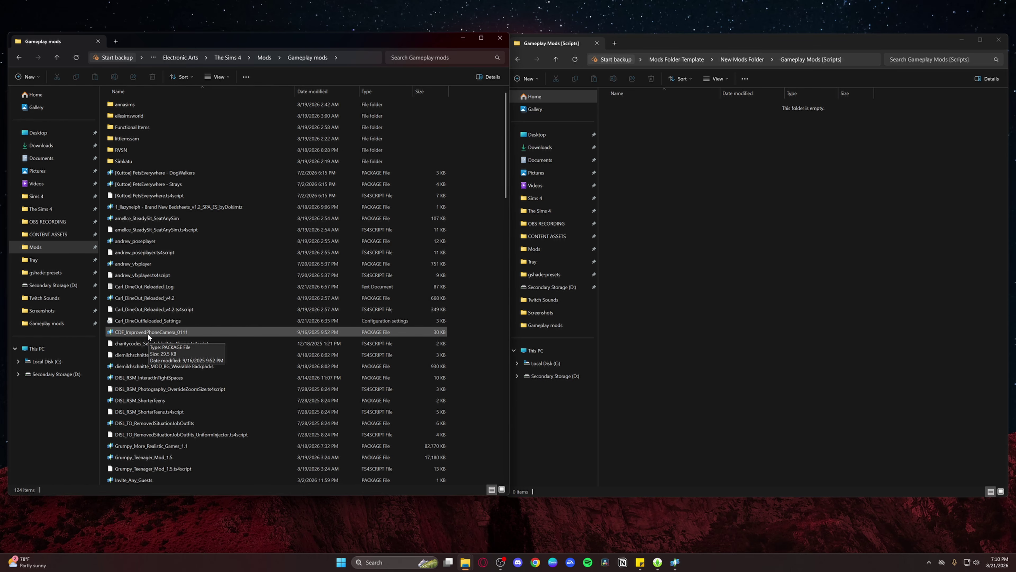
scroll(260, 297, down, 3)
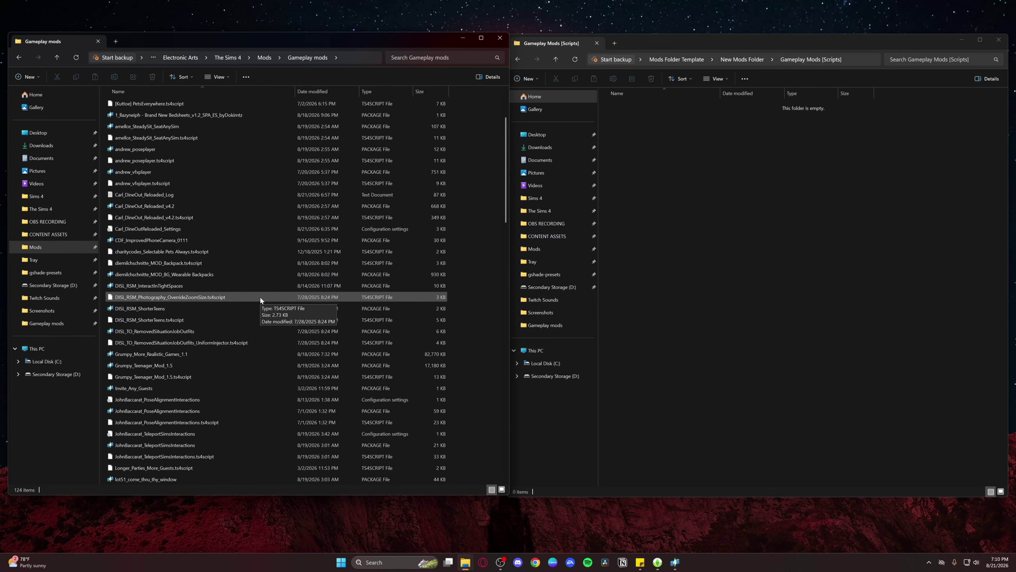
scroll(259, 296, down, 6)
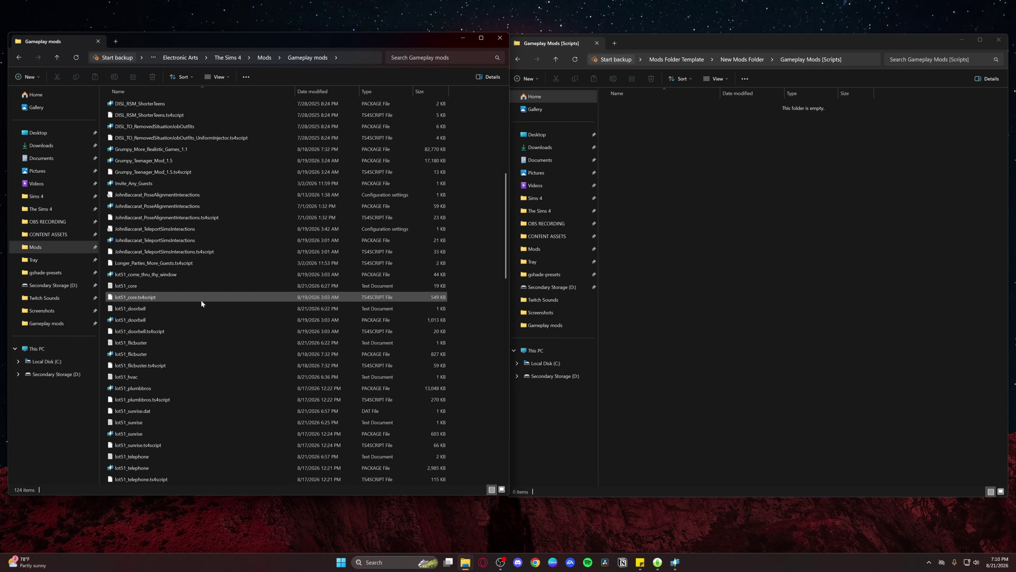
scroll(201, 301, down, 6)
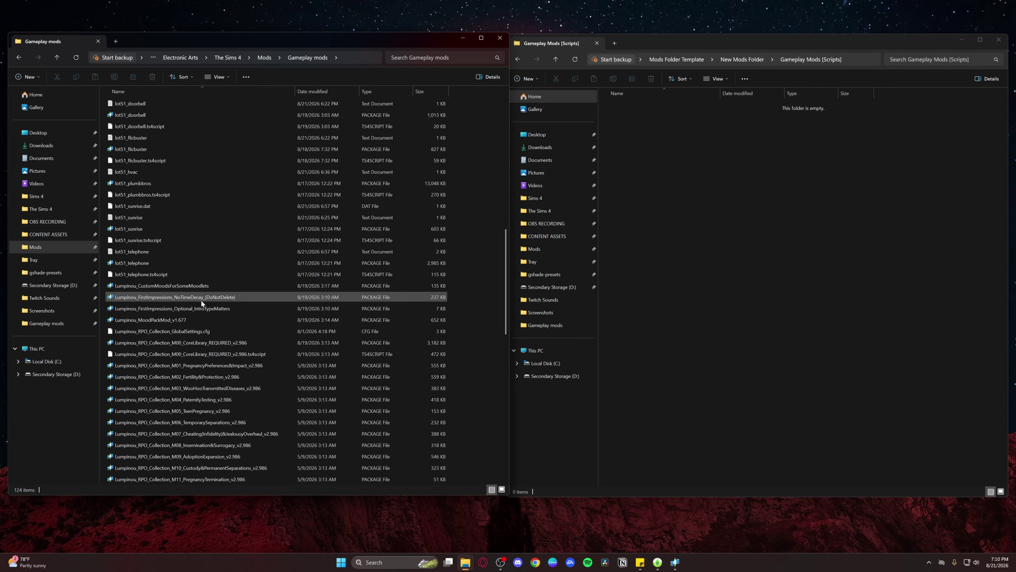
scroll(201, 299, down, 4)
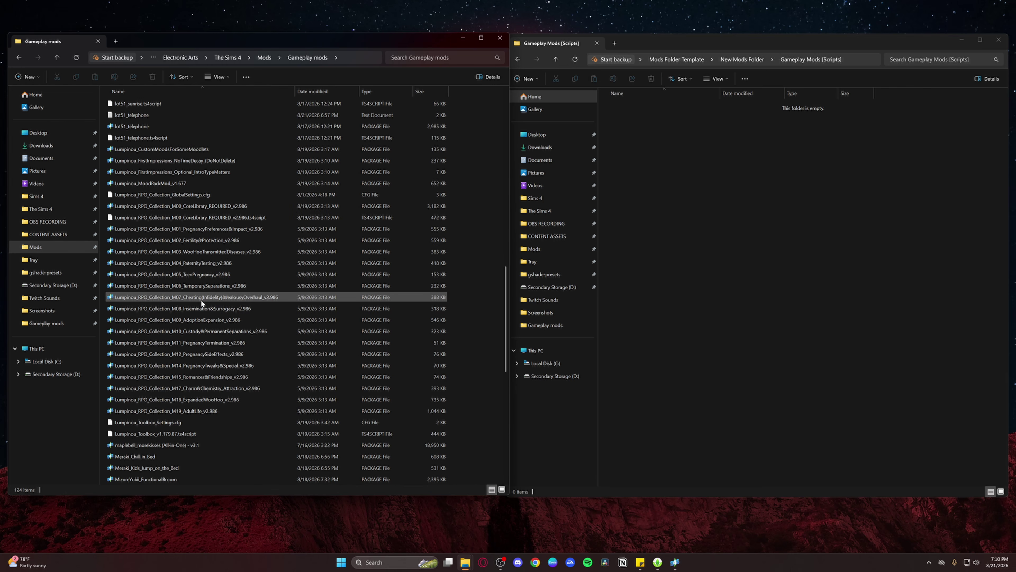
scroll(201, 299, down, 6)
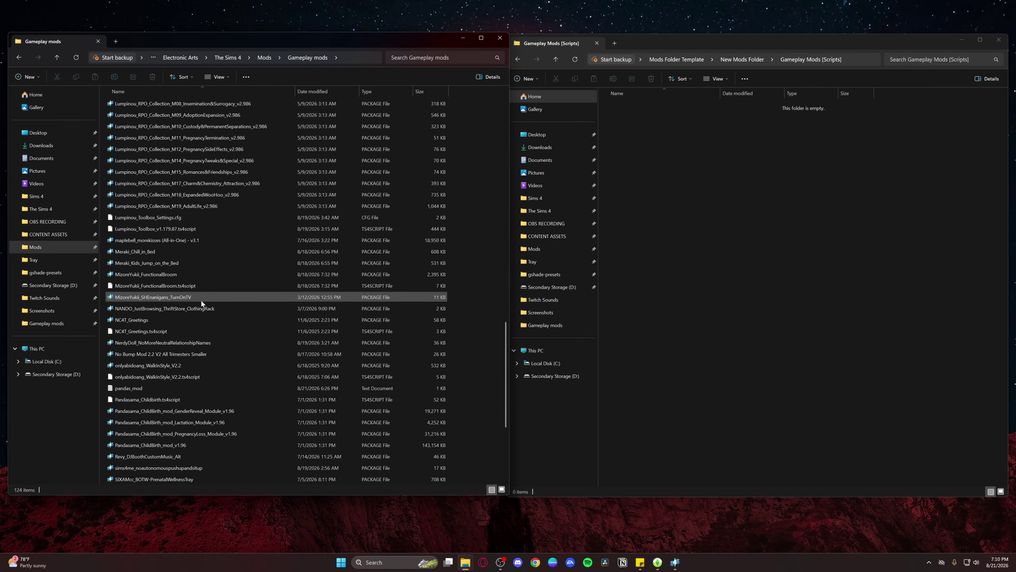
scroll(201, 300, down, 3)
scroll(201, 300, down, 3)
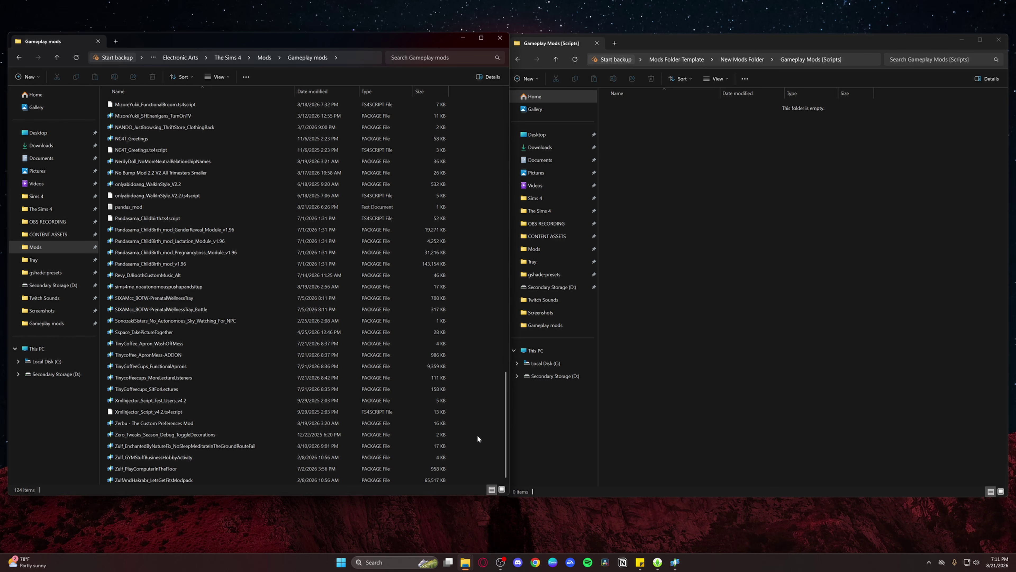
scroll(478, 435, up, 20)
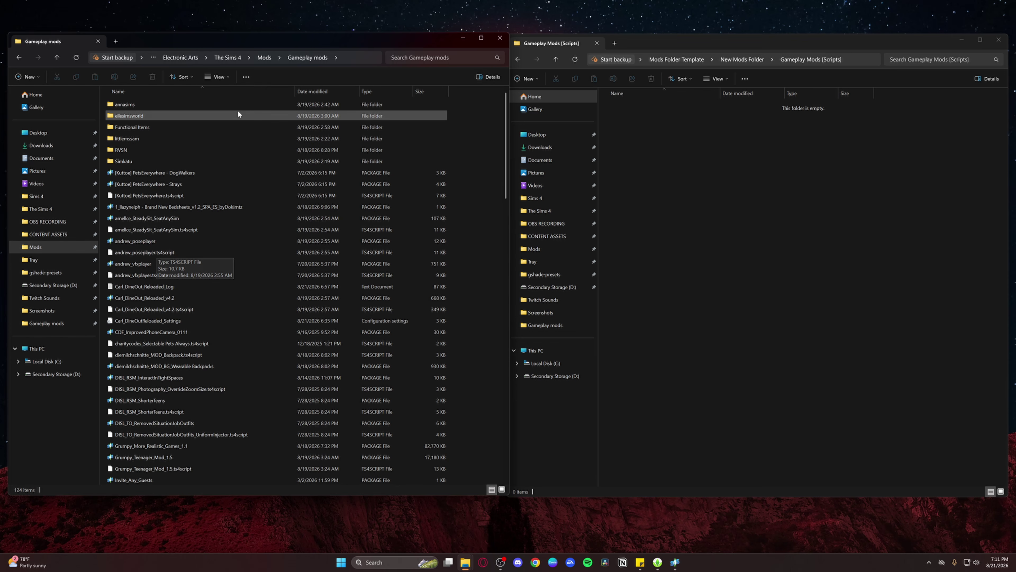
key(alt+Left)
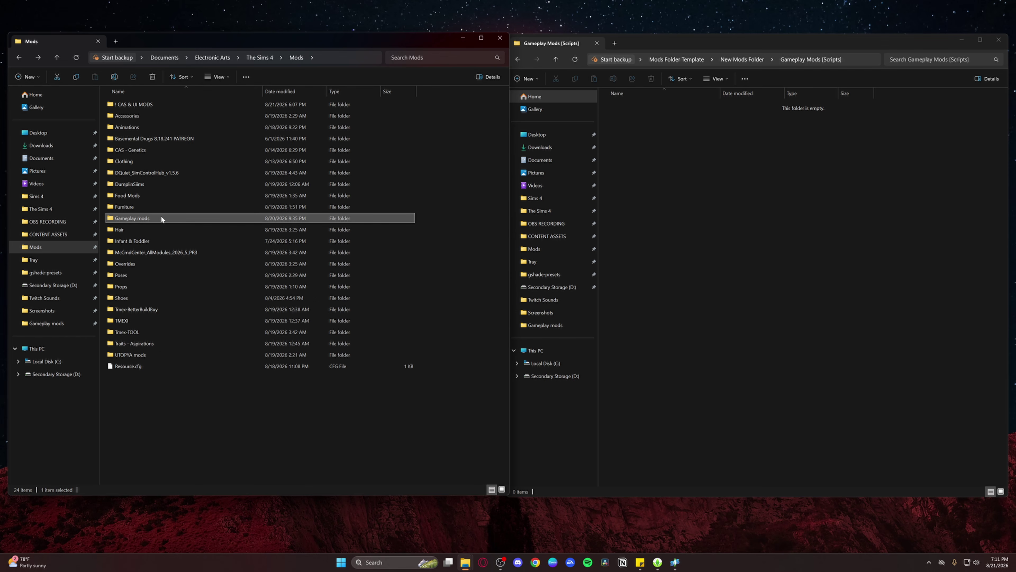
- Look into the RVSN and Simkatu creator subfolders of Gameplay mods and return to the main Mods folder
double_click(193, 219)
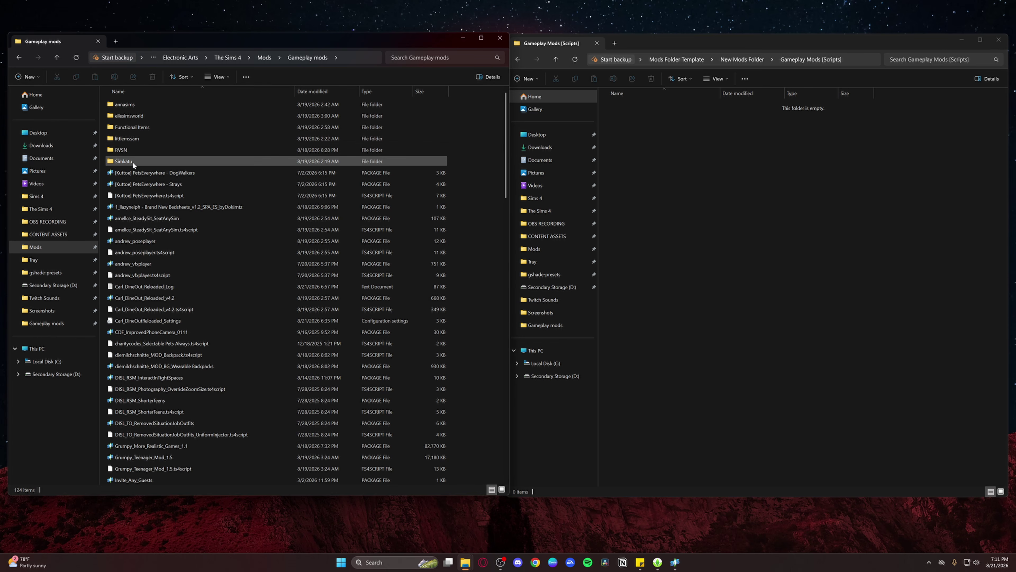
click(152, 116)
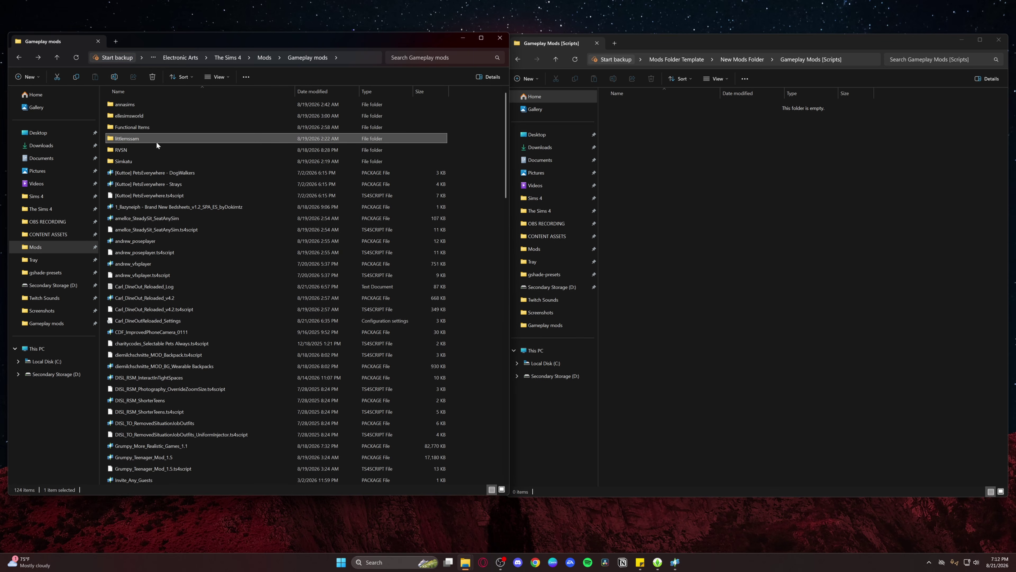
double_click(151, 151)
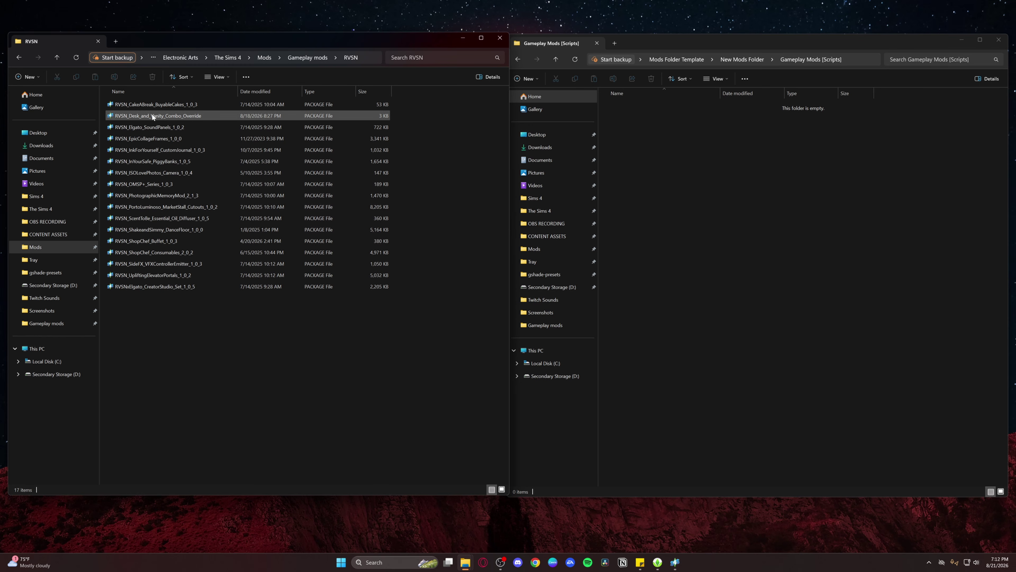
key(alt+Left)
double_click(168, 159)
key(alt+Left)
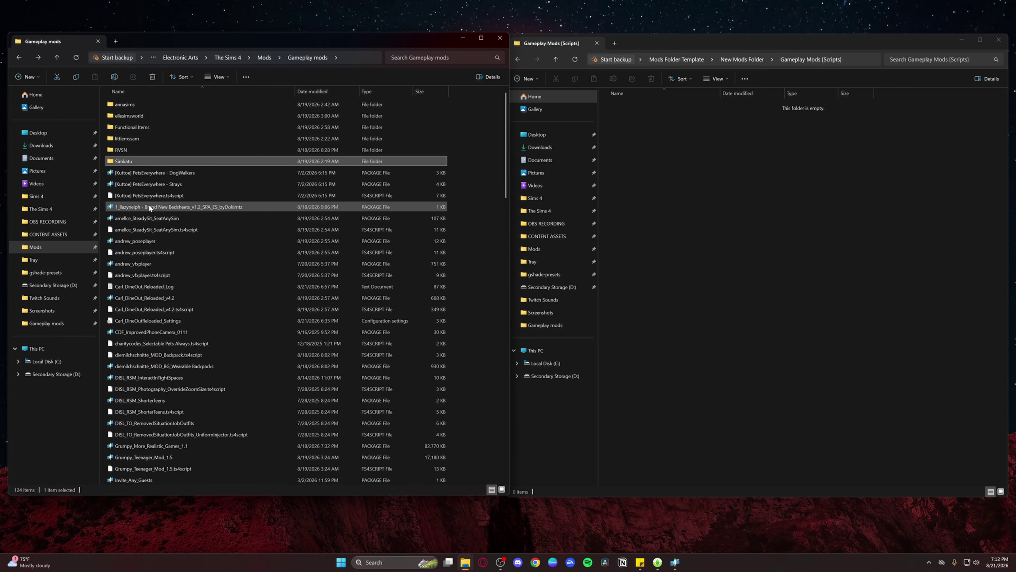
key(alt+Left)
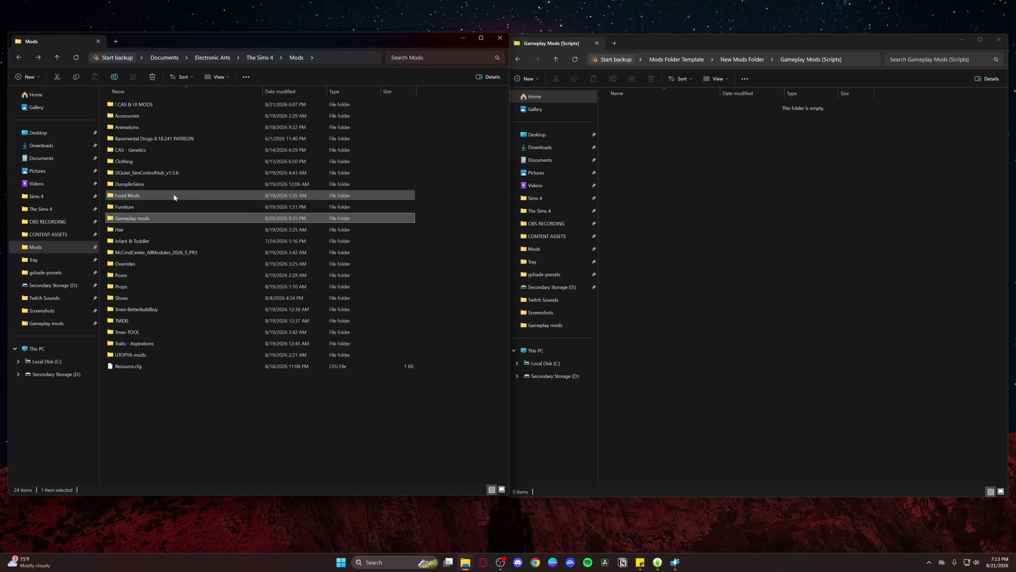
- Look into the Food Mods folder and its appliances subfolder, and return to the main Mods folder
double_click(195, 197)
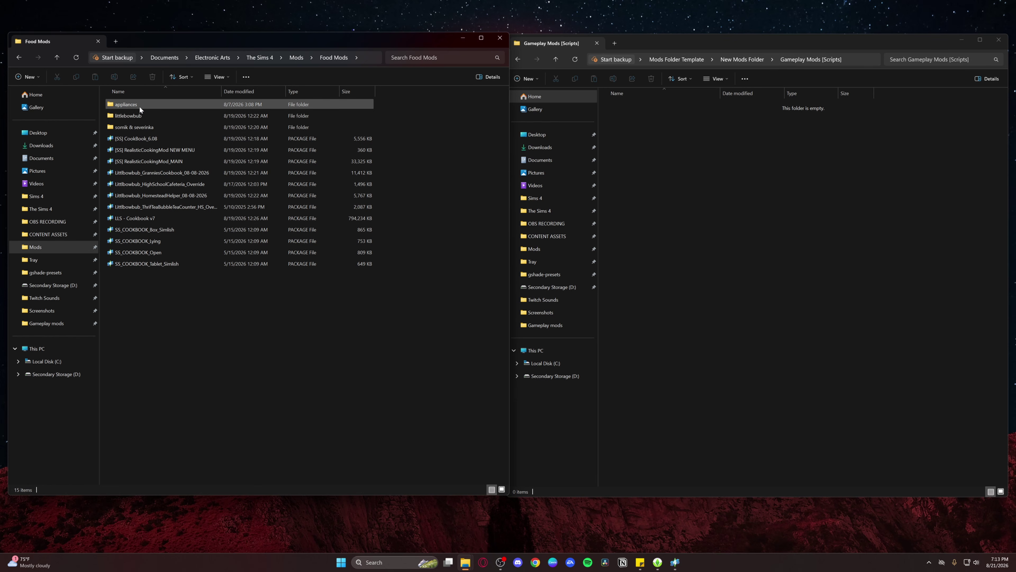
double_click(171, 104)
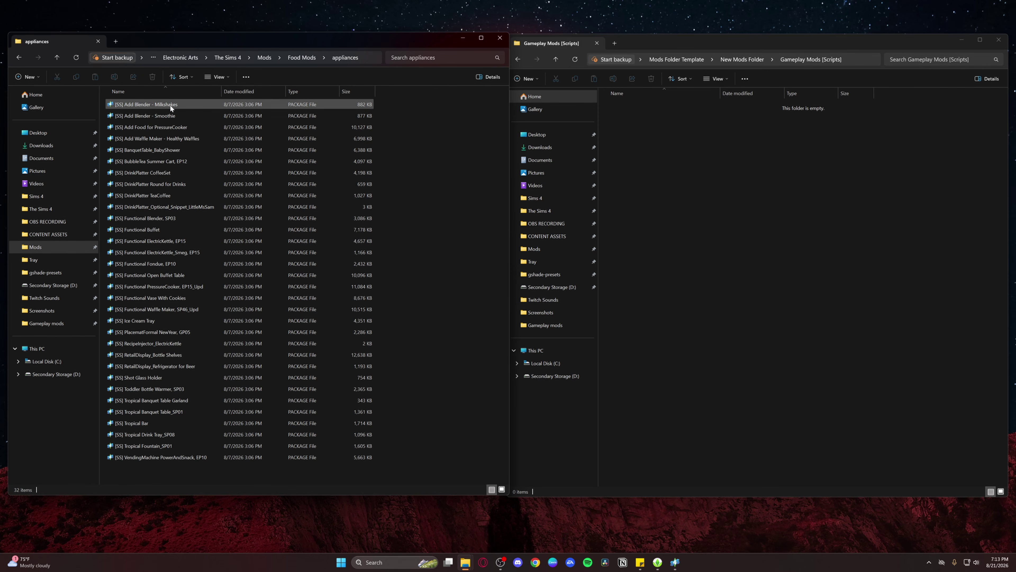
key(alt+Left)
key(alt+Left)
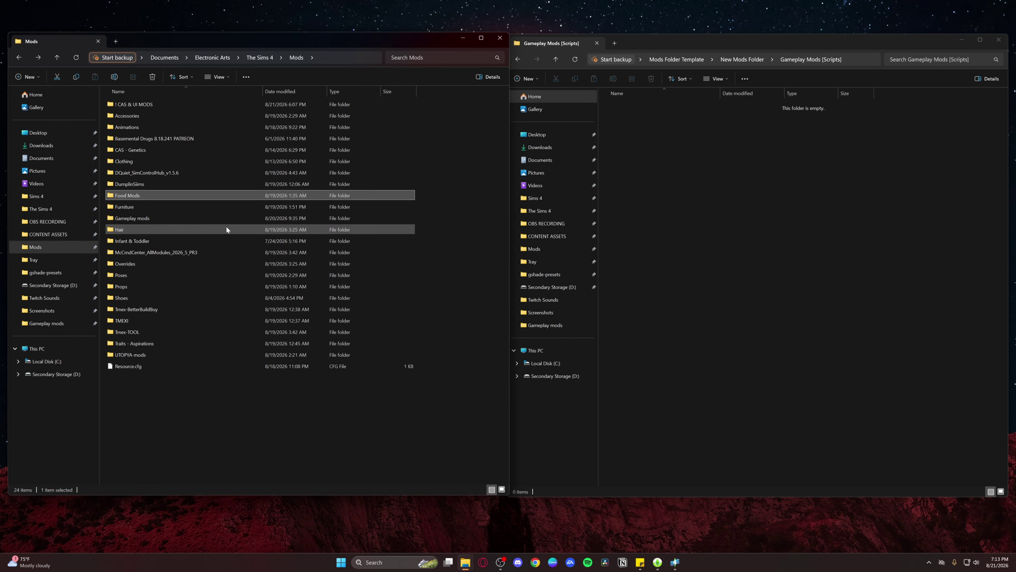
- Look into the Hair folder in Mods, and return both windows to their main folders
double_click(142, 232)
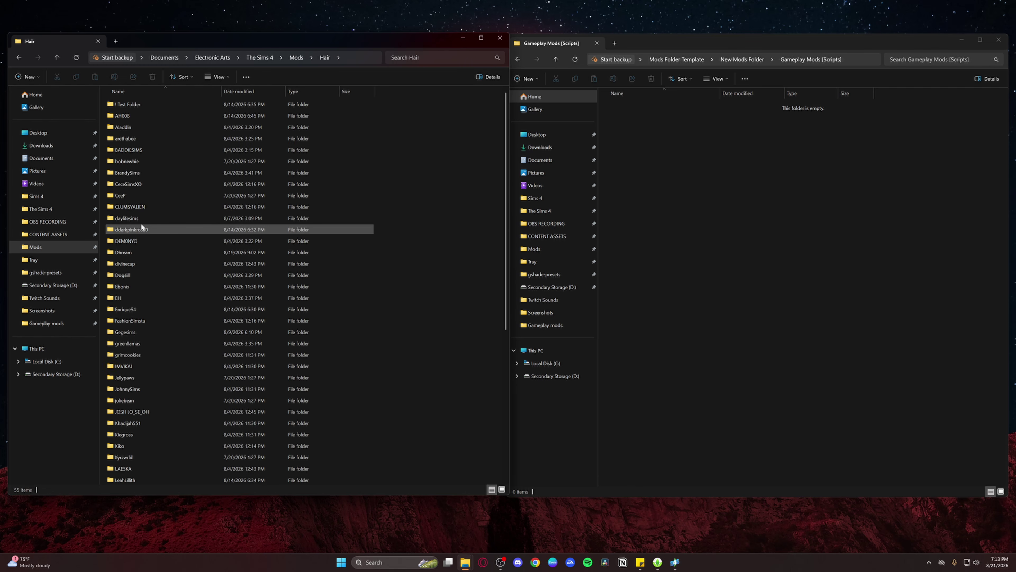
key(alt+Left)
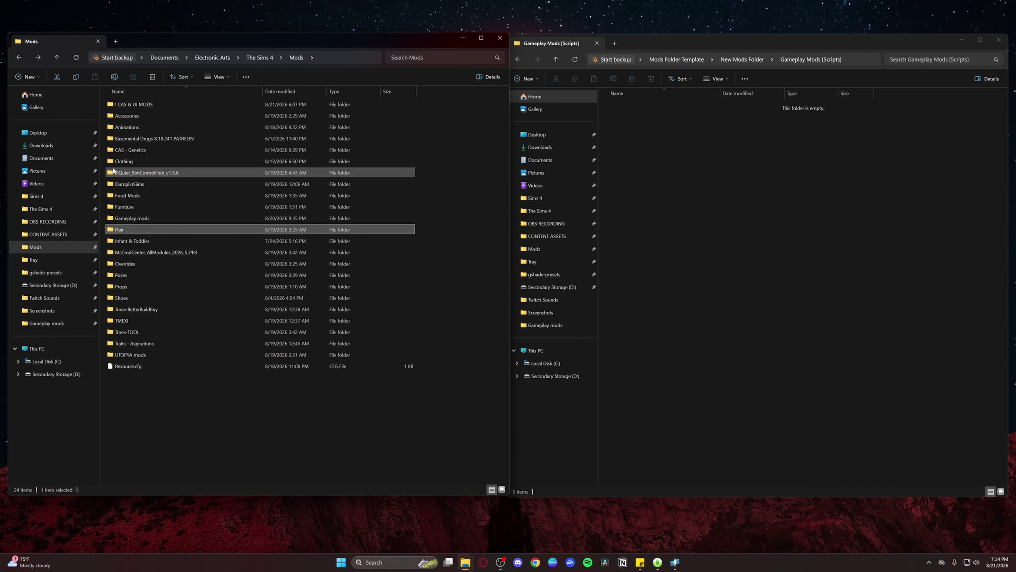
click(670, 175)
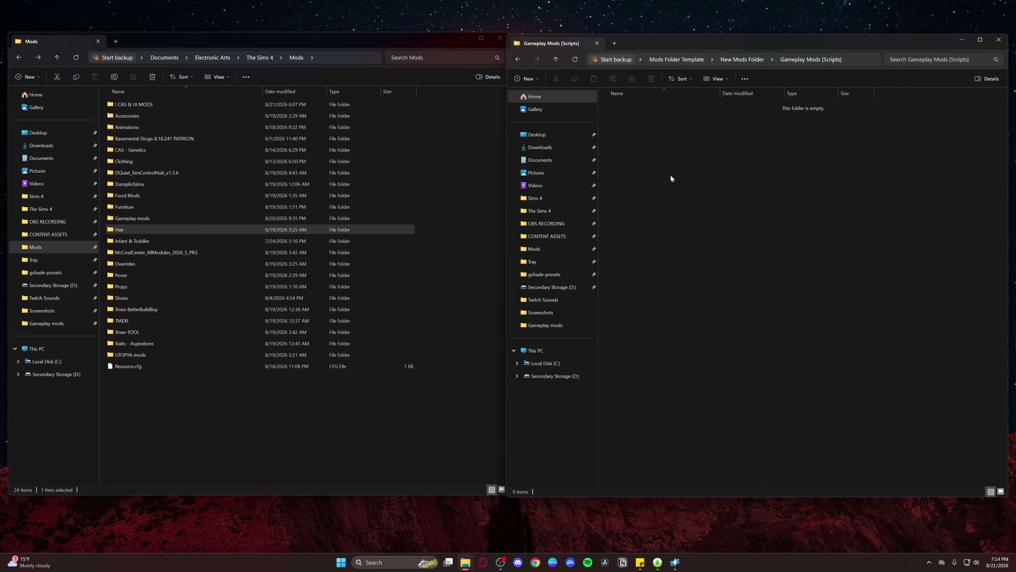
key(alt+Left)
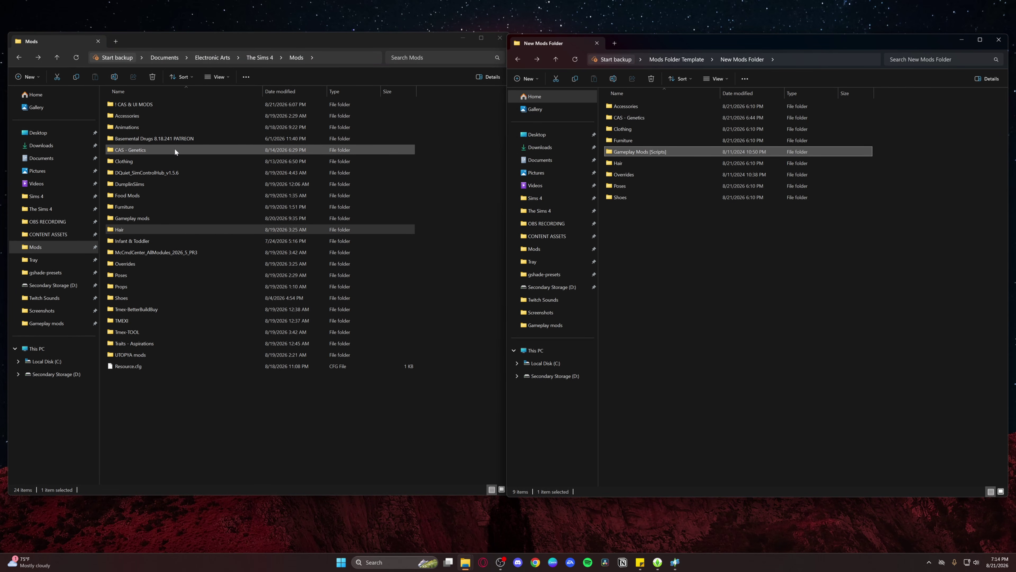
- Select the CAS - Genetics folder in Mods and open the template's CAS - Genetics folder to view its category subfolders
click(228, 150)
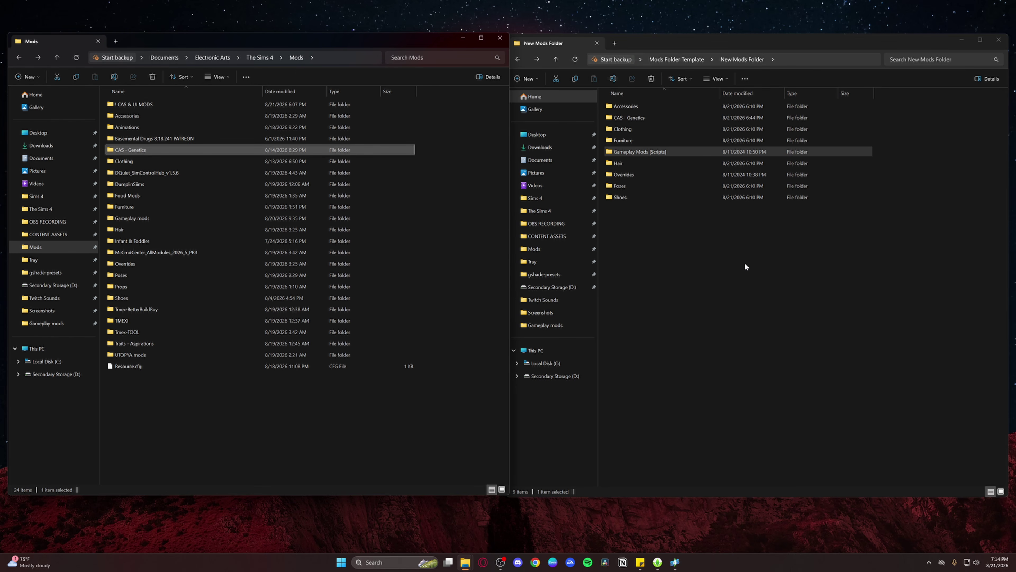
double_click(177, 149)
double_click(630, 117)
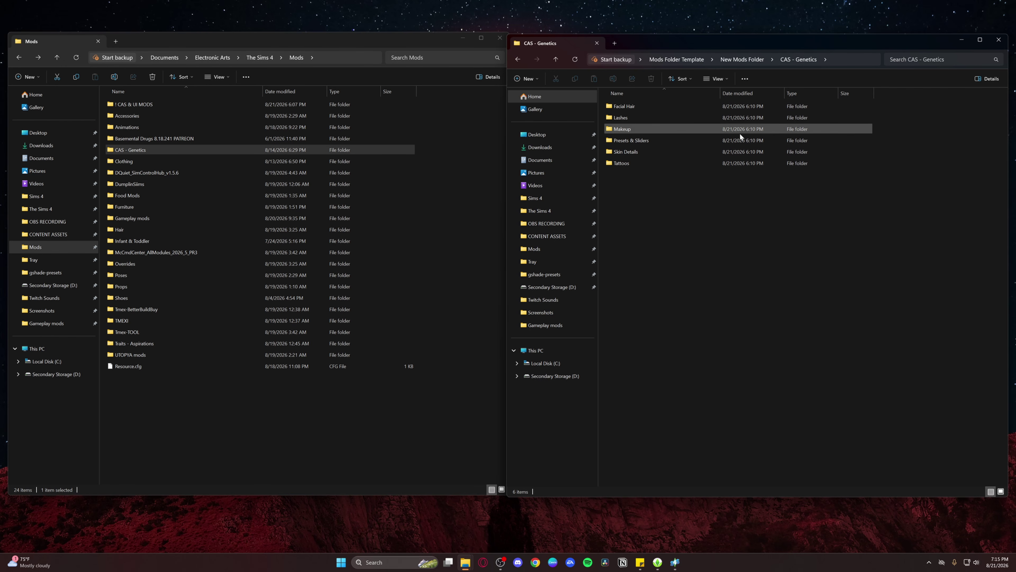
- Examine the contents of the ! CAS & UI MODS folder in Mods and return to the main Mods folder
click(455, 160)
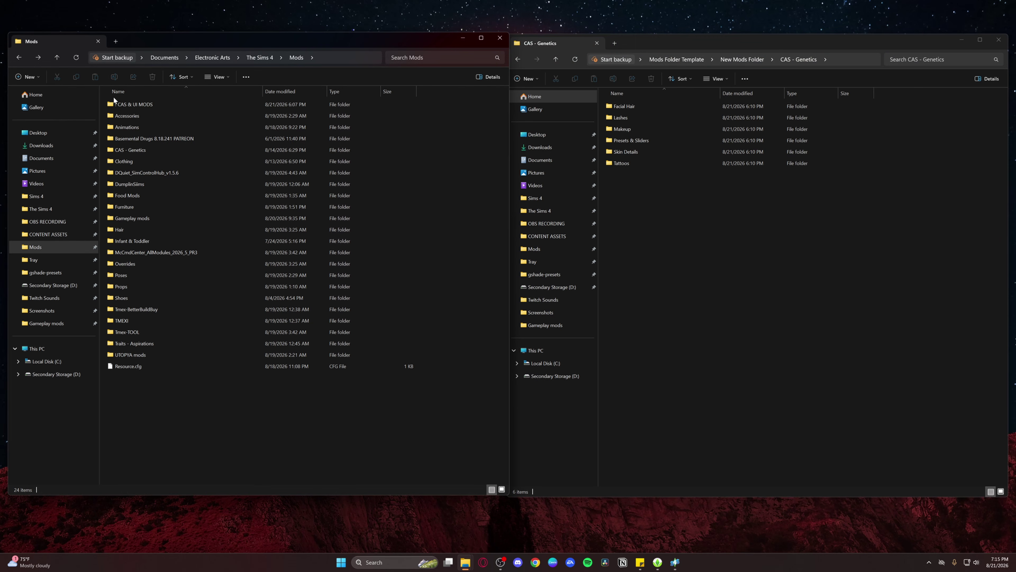
double_click(223, 108)
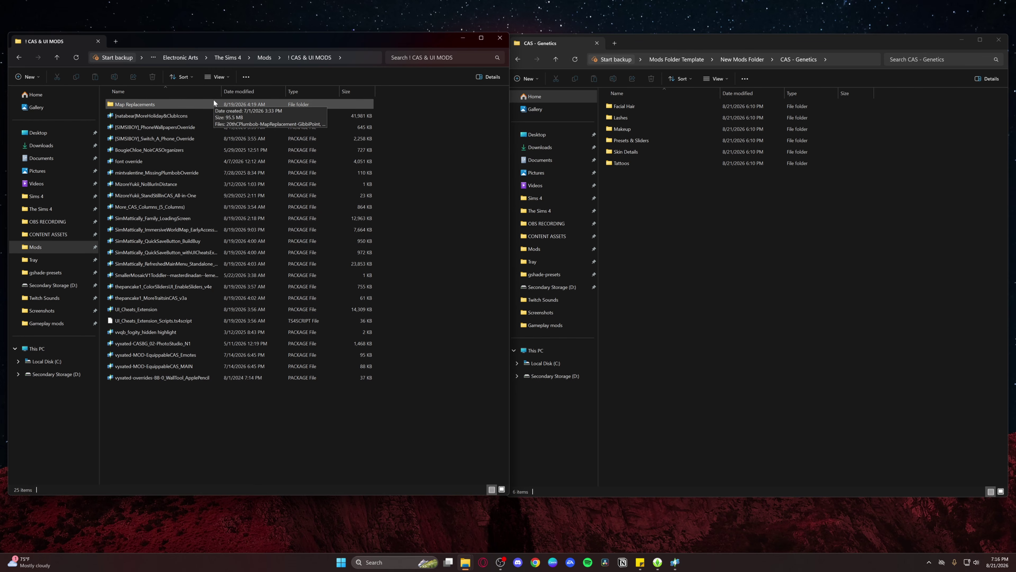
key(alt+Left)
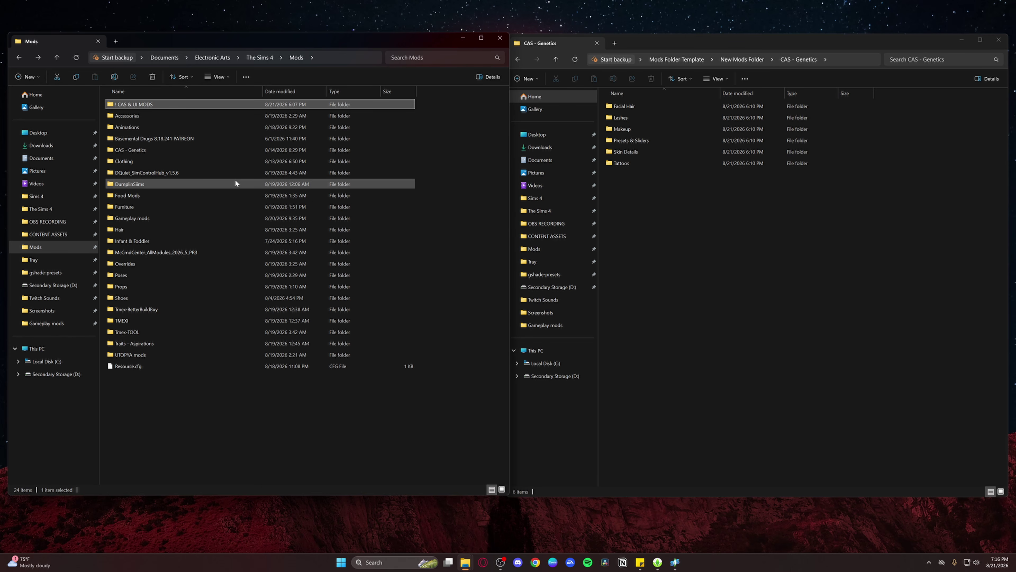
- Examine the Overrides folder in Mods, including its billboard overrides and tv overrides subfolders
double_click(162, 264)
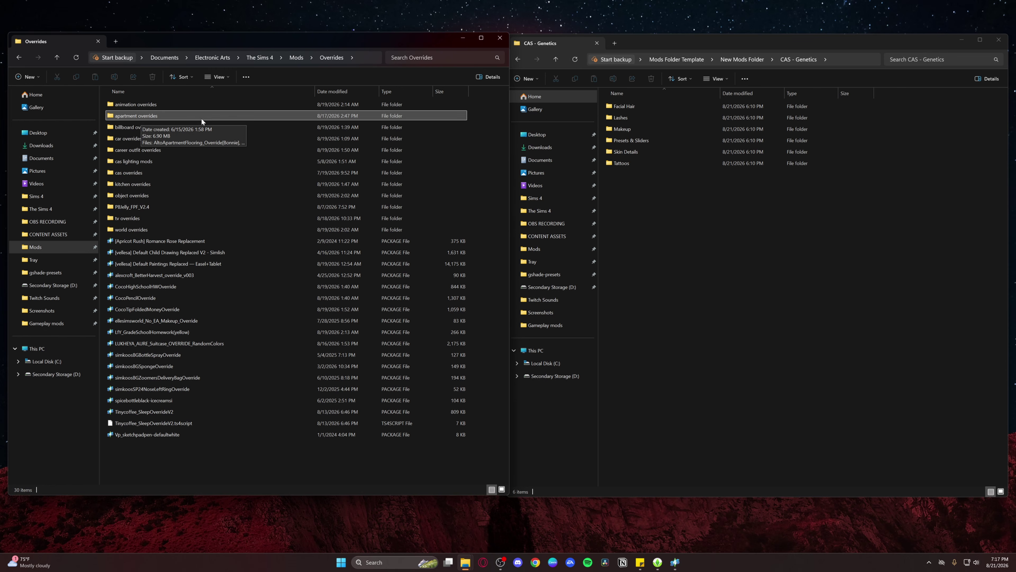
double_click(207, 127)
click(206, 128)
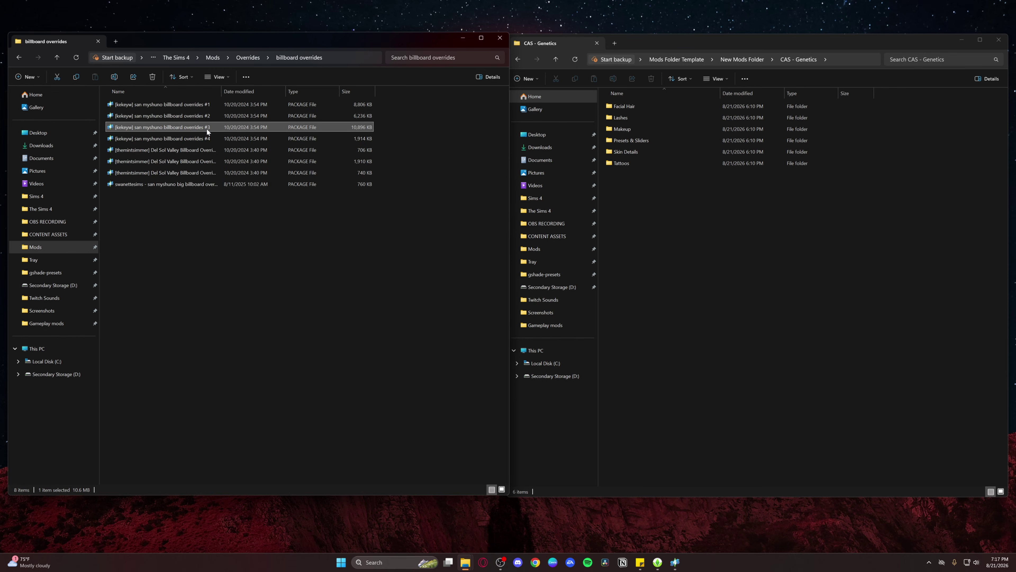
key(alt+Left)
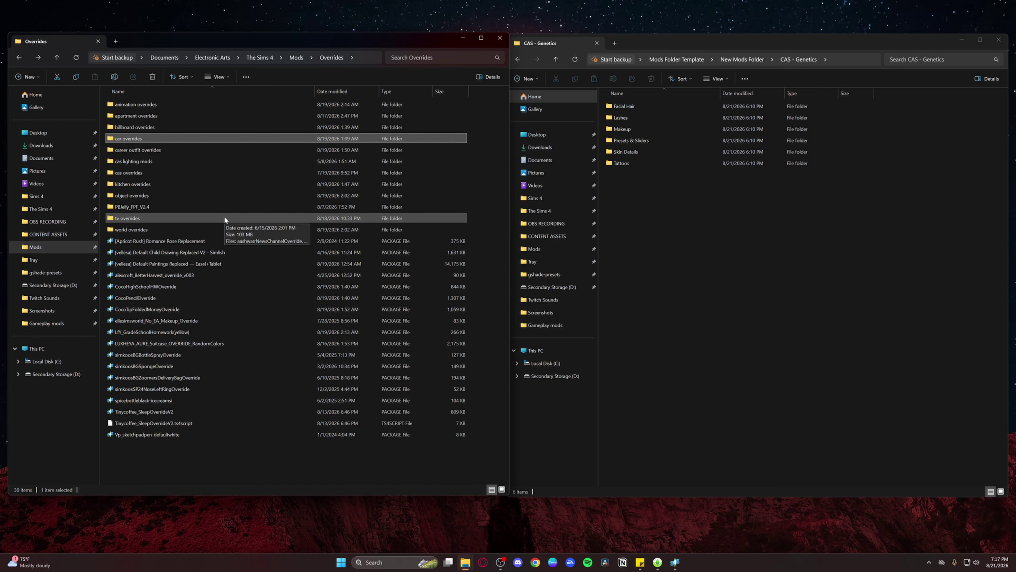
double_click(178, 217)
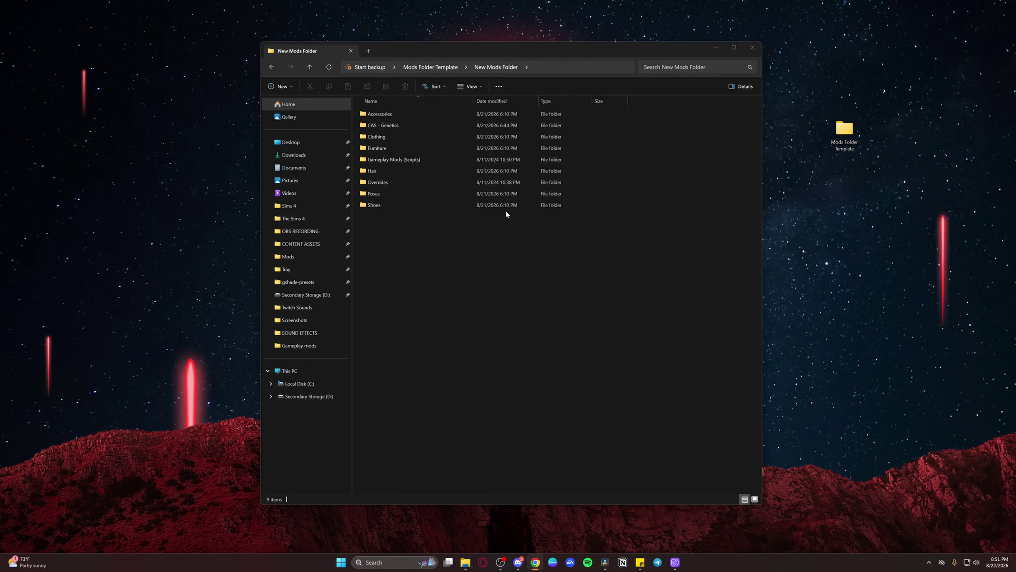
- Look into the template's Accessories folder and return to New Mods Folder
double_click(416, 117)
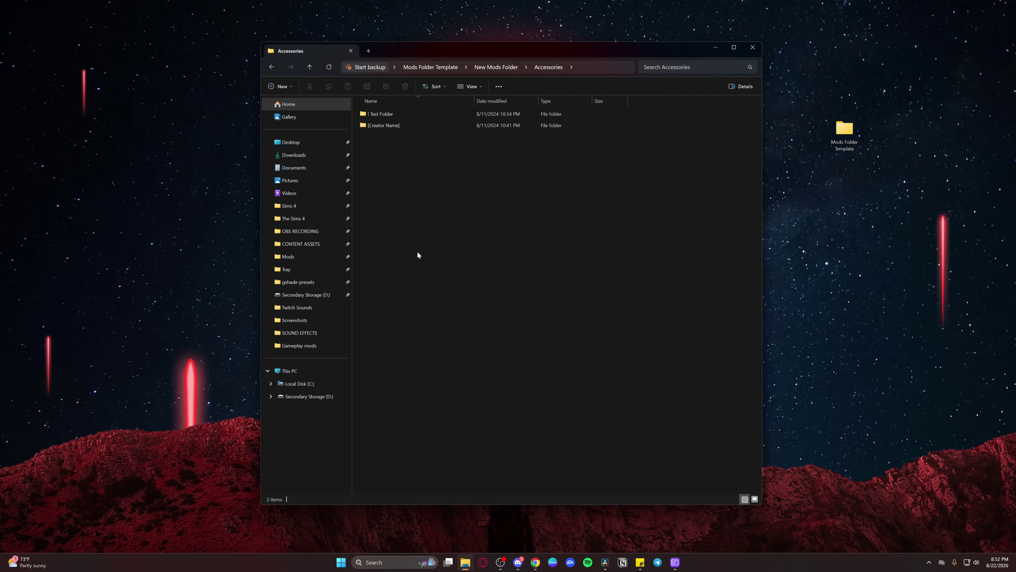
key(alt+Left)
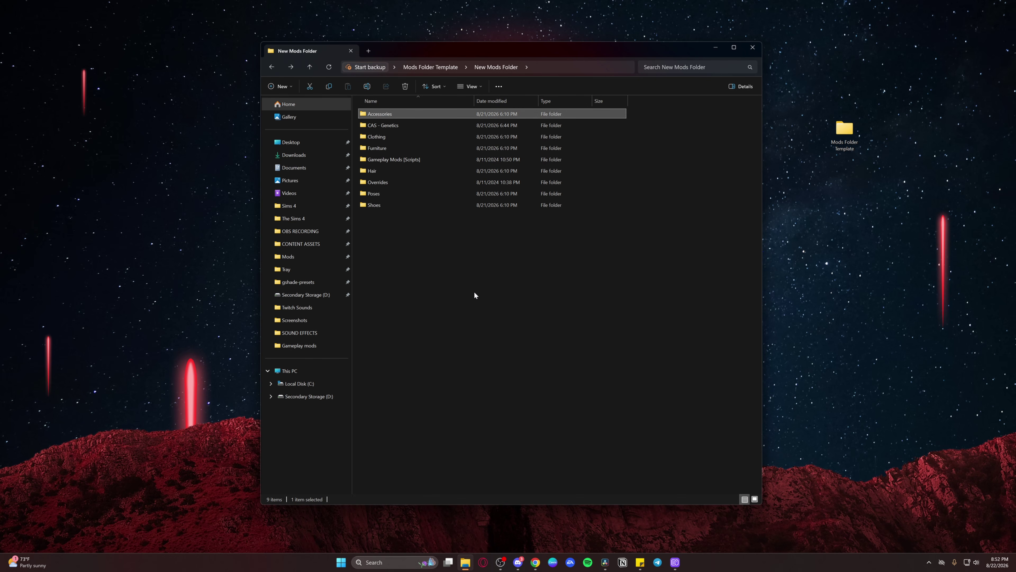
- Create a new desktop folder named Transfer Mods
drag(501, 49, 322, 42)
right_click(752, 236)
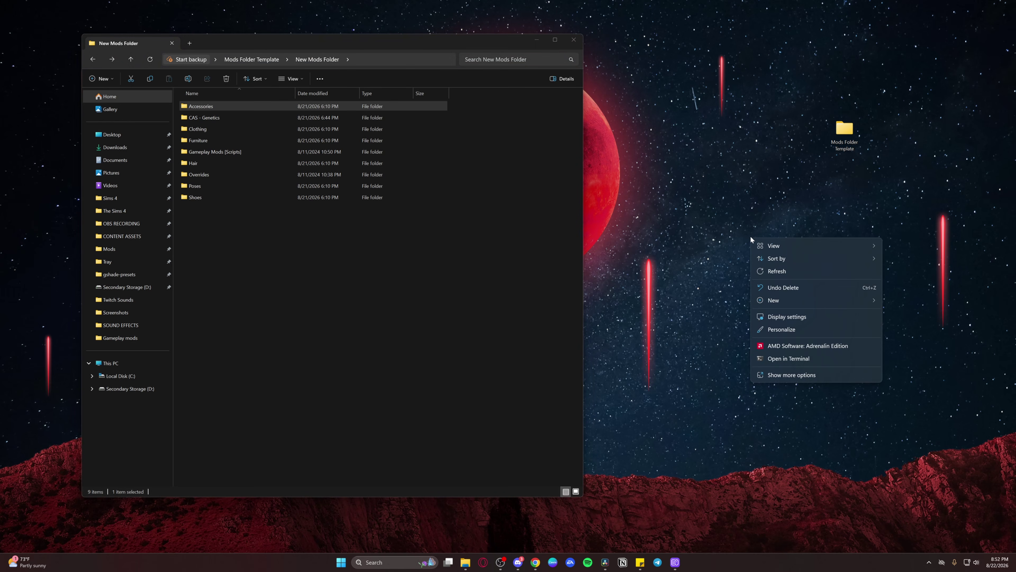
mouse_move(785, 300)
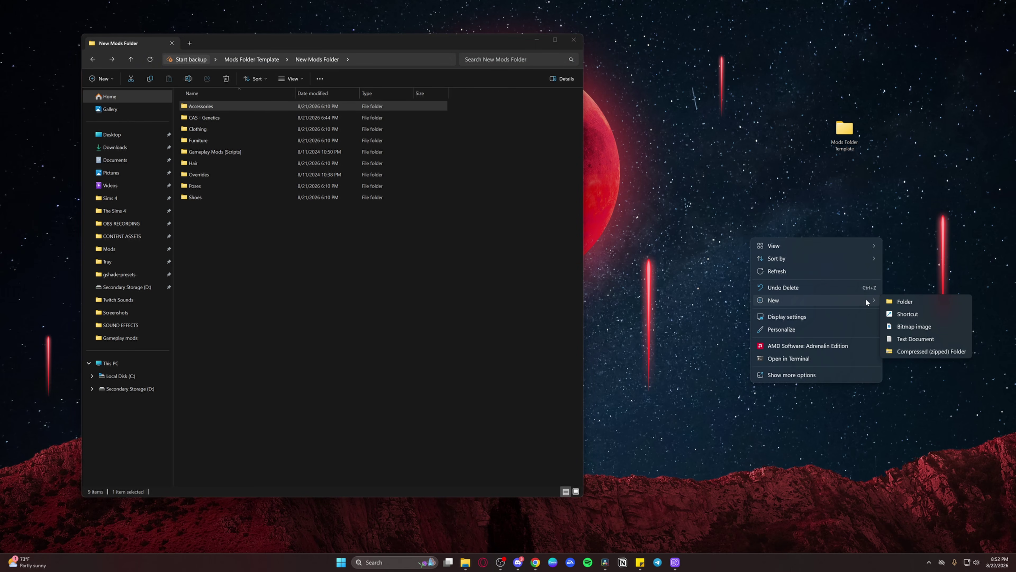
click(902, 303)
text(Trans)
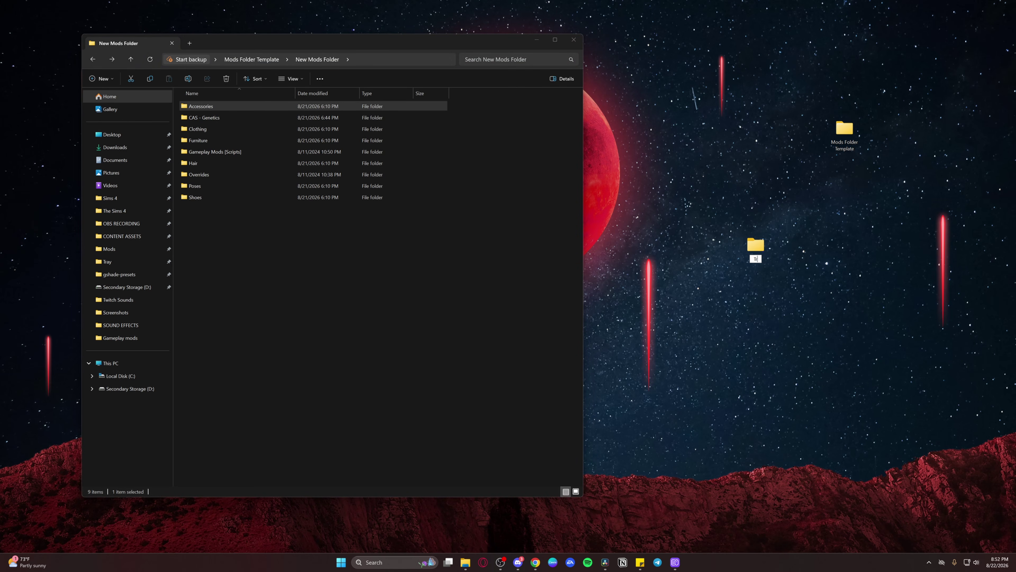
text(fer)
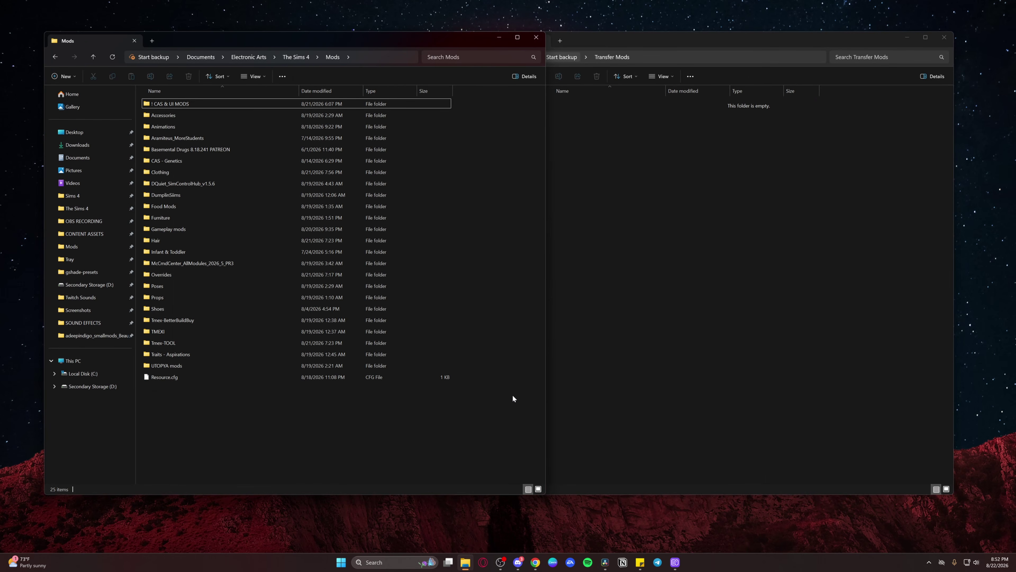
- Move everything from Mods into Transfer Mods, and copy all folders from New Mods Folder into the emptied Mods folder
drag(512, 395, 740, 185)
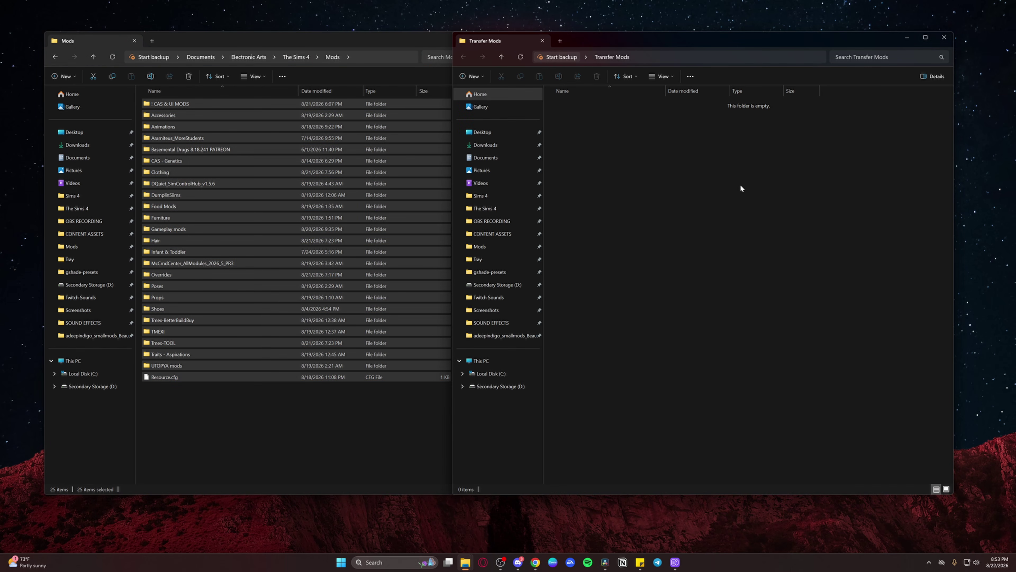
drag(663, 32, 707, 31)
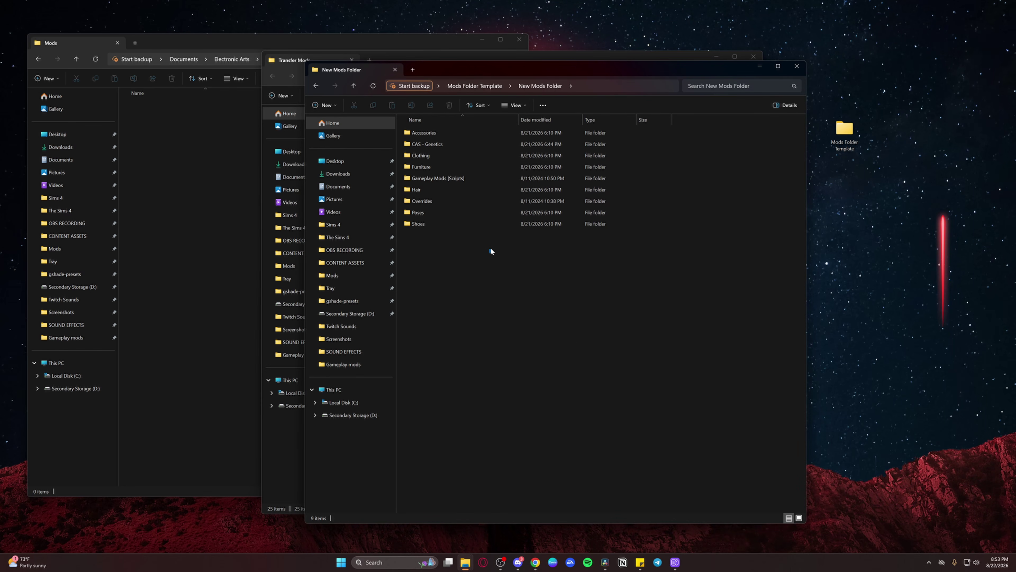
drag(489, 252, 196, 151)
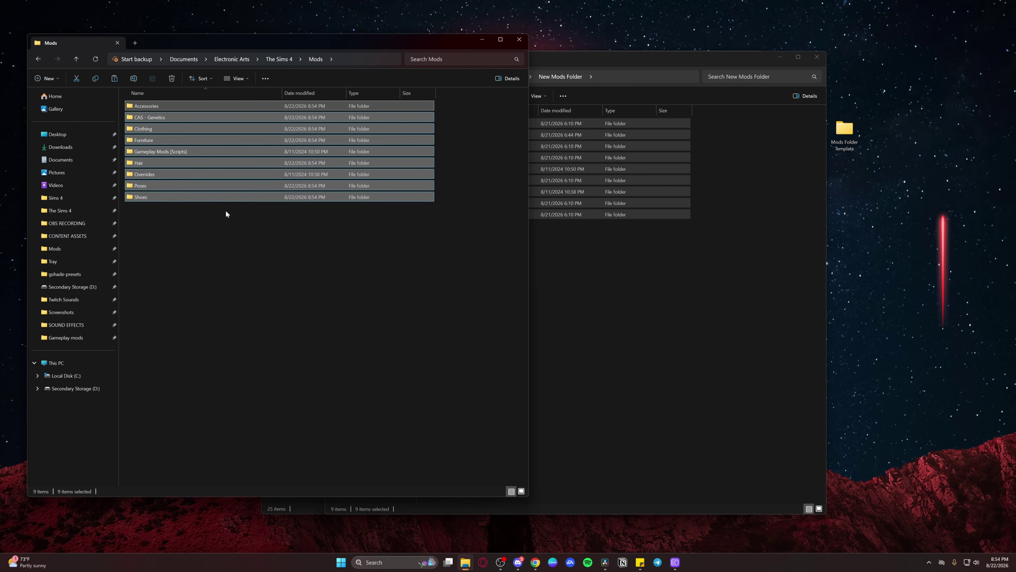
- Navigate from Documents through Electronic Arts and The Sims 4 to Mods, and place the Transfer Mods window beside it
click(59, 160)
double_click(146, 140)
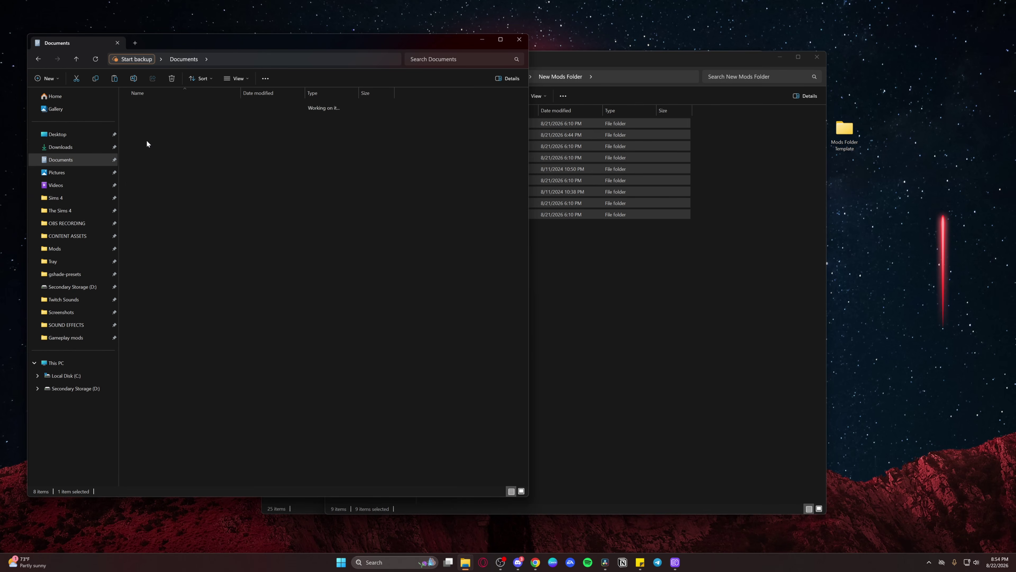
double_click(166, 107)
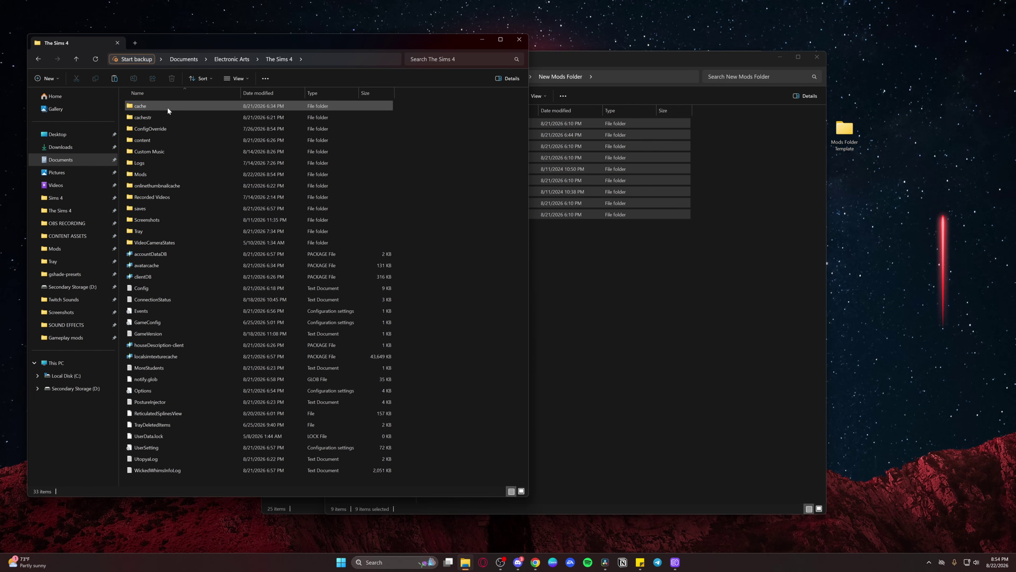
double_click(147, 175)
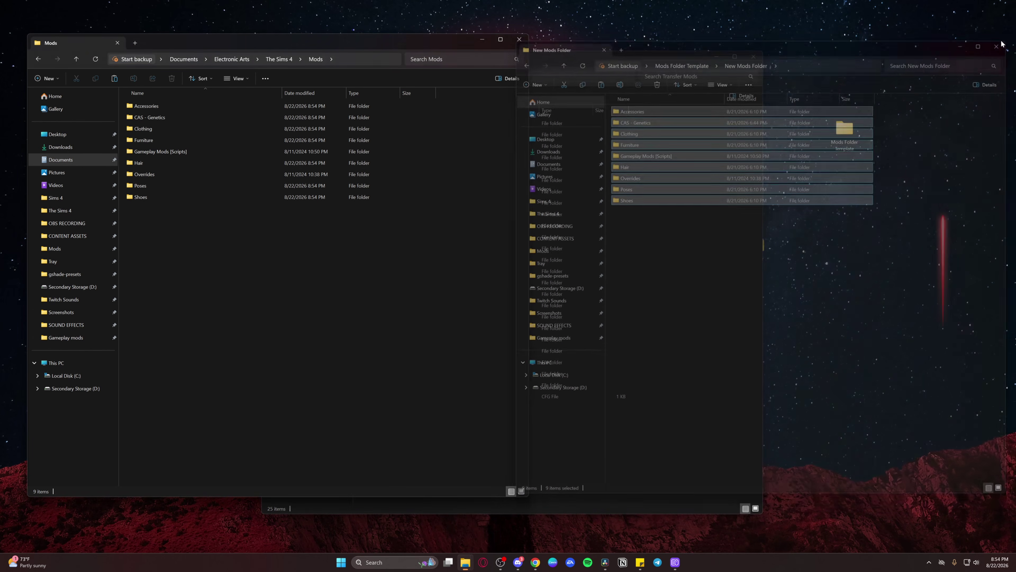
drag(597, 52, 849, 41)
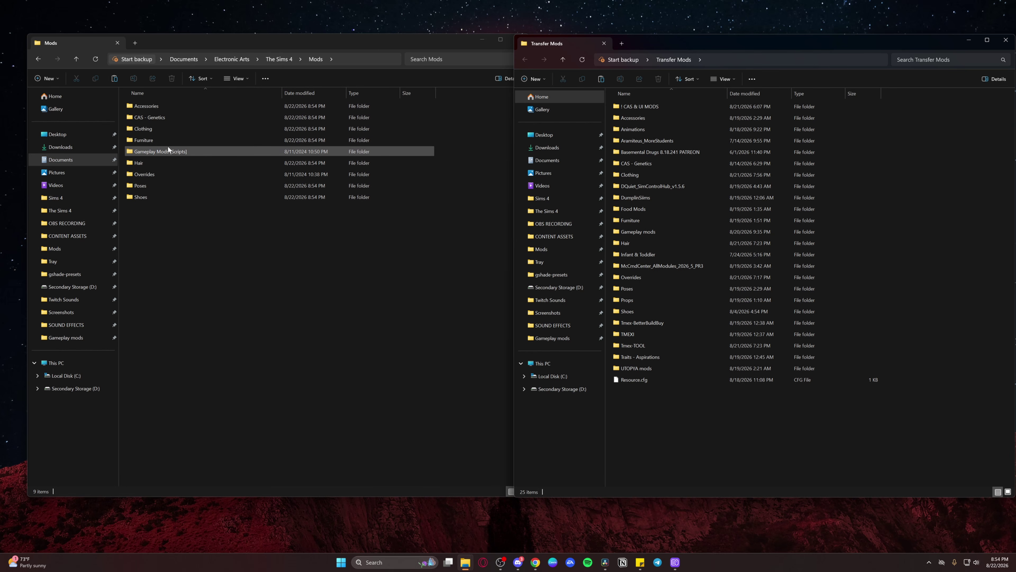
- Open the Clothing folder in both Mods and Transfer Mods, and make two copies of the [Creator Name] folder in Mods
double_click(173, 128)
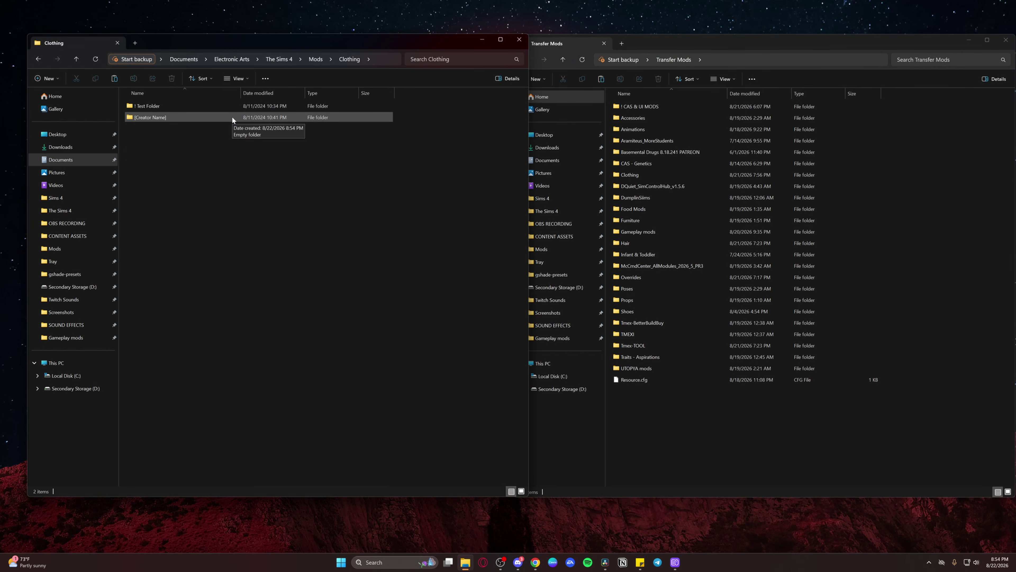
double_click(683, 175)
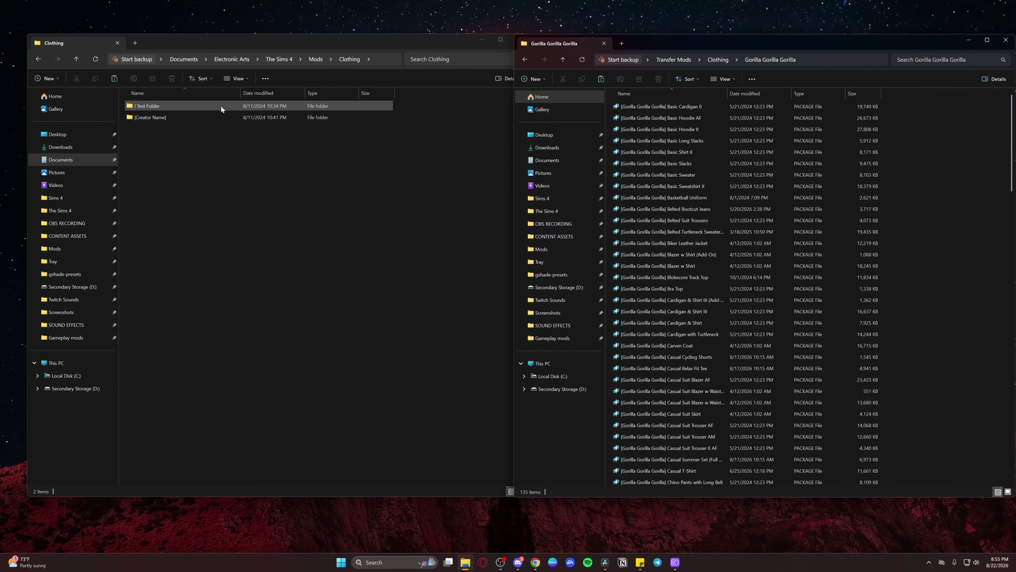
click(147, 117)
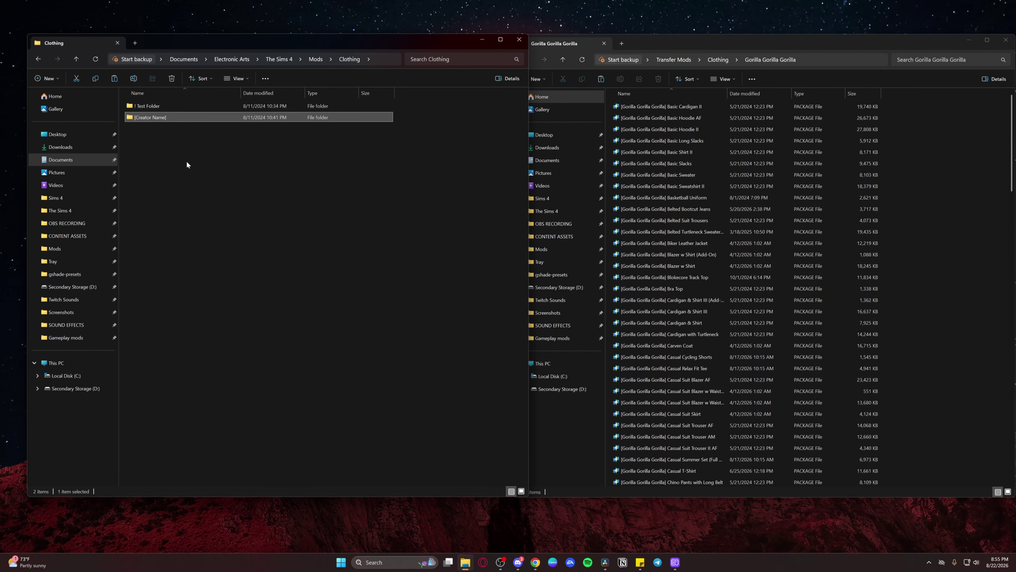
key(ctrl+c)
key(ctrl+v)
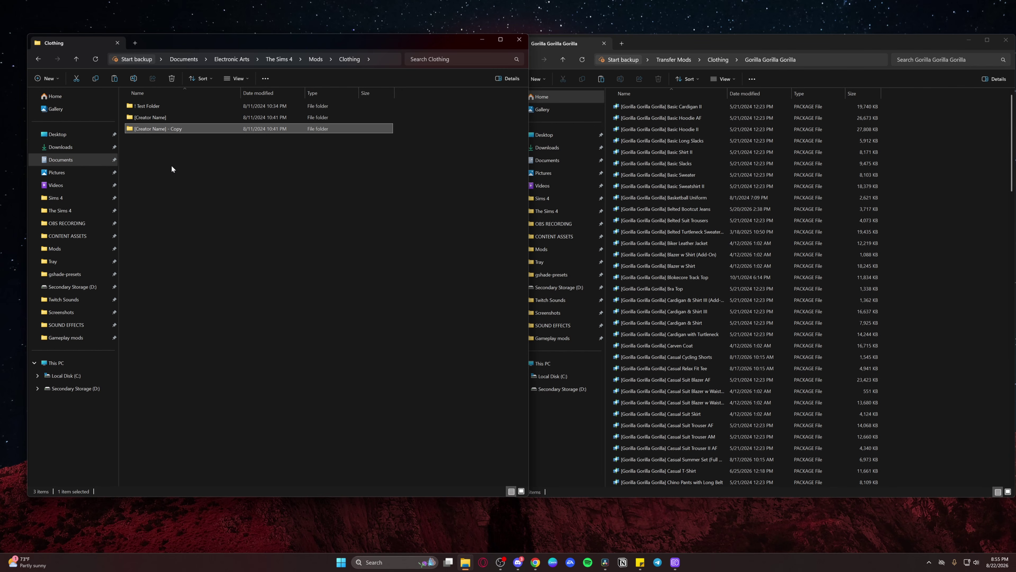
key(ctrl+v)
- Rename the first [Creator Name] copy in the Mods Clothing folder as Ah00b
click(157, 116)
key(F2)
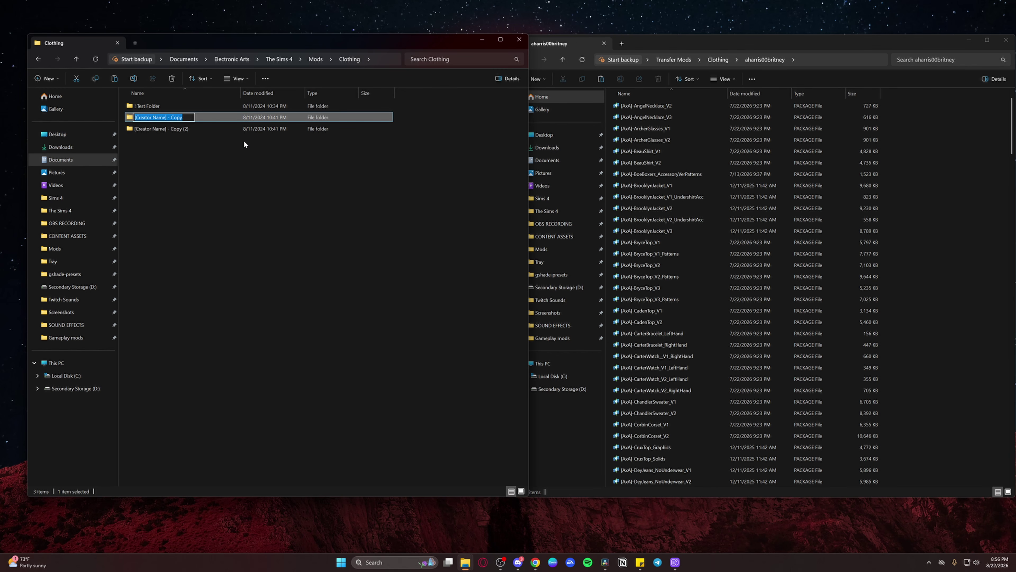
text(Ah00b)
key(Return)
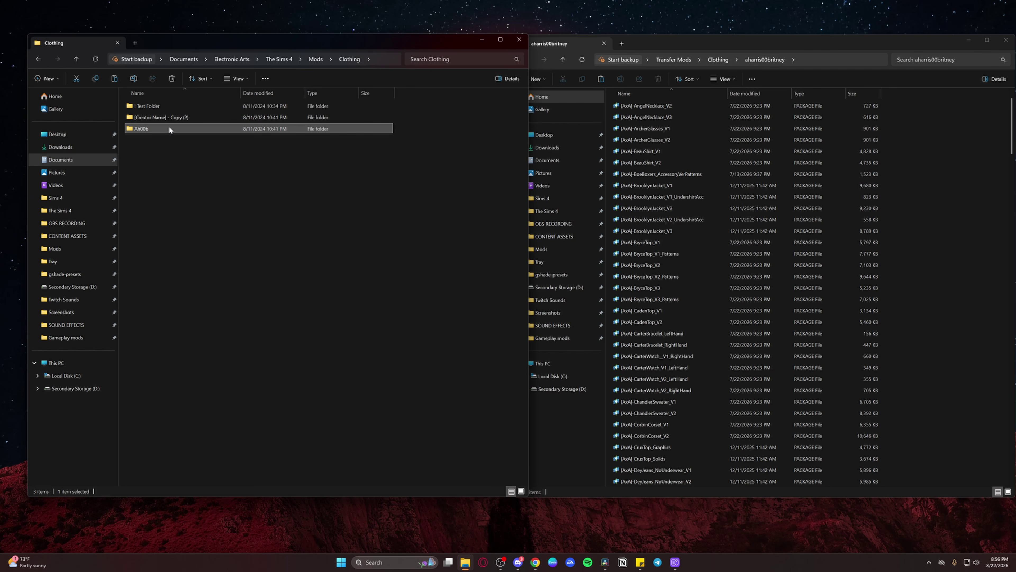
- Move the [AxA]-ArcherGlasses_V1 and [AxA]-ArcherGlasses_V2 packages from the creator's folder in Transfer Mods into the Ah00b folder
double_click(168, 126)
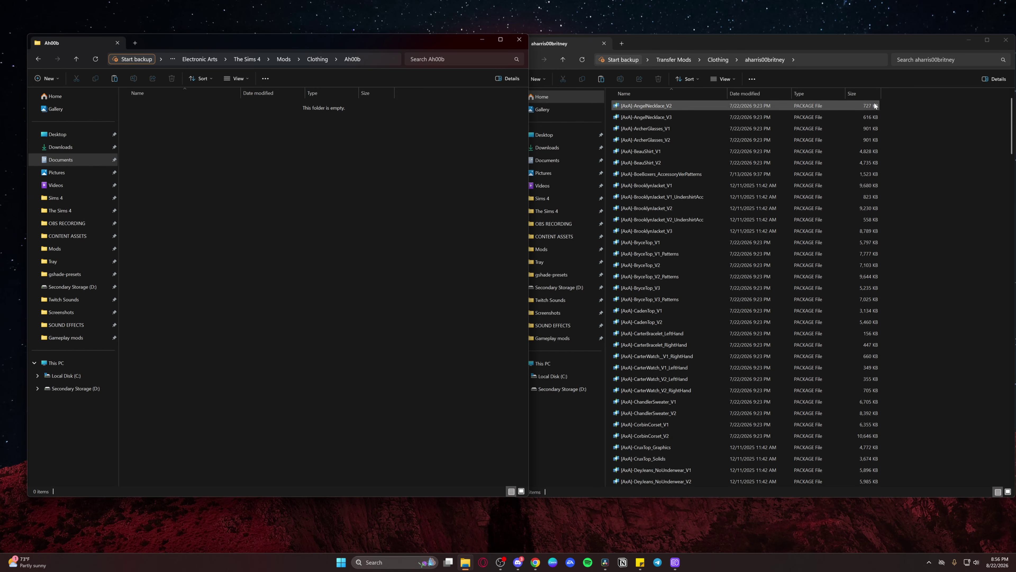
drag(697, 142, 243, 136)
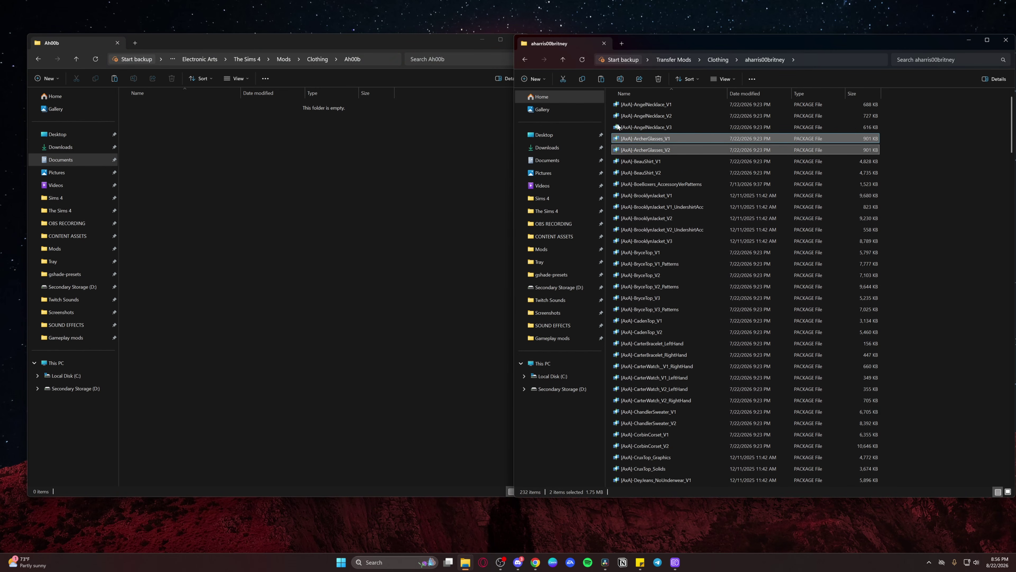
drag(656, 140, 182, 143)
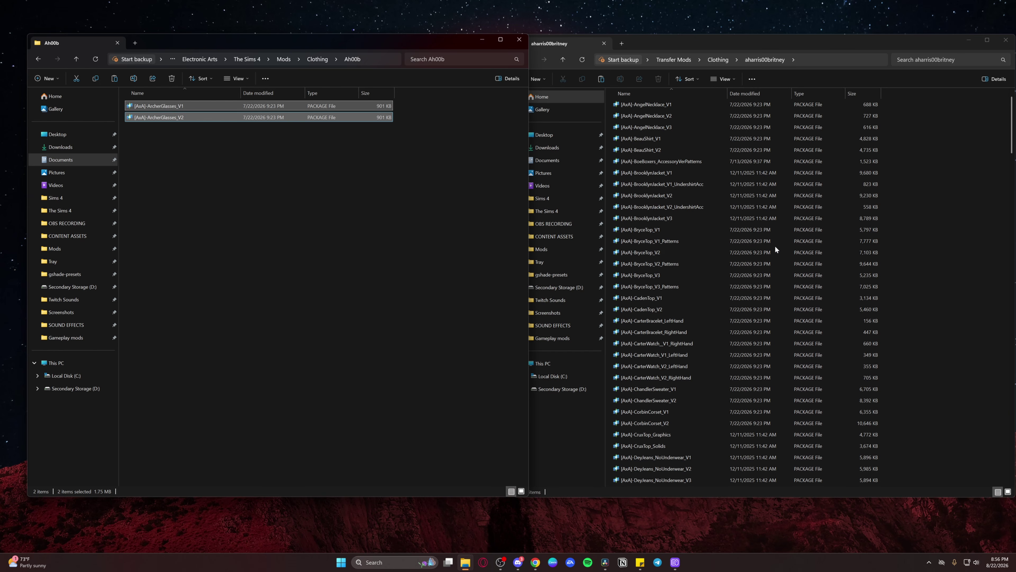
- Return to the Clothing folder in both the Transfer Mods window and the Mods window
key(alt+Left)
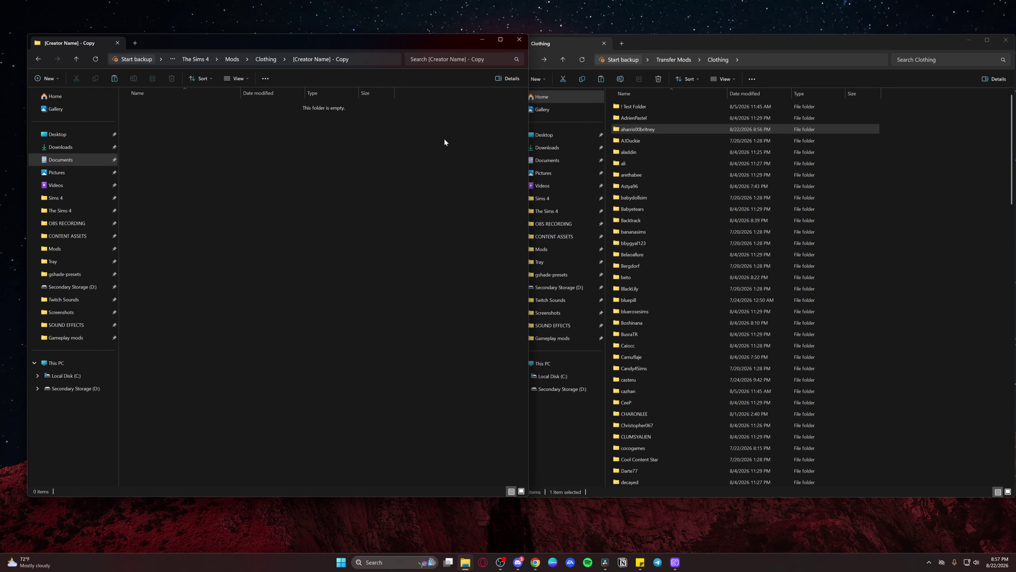
click(266, 60)
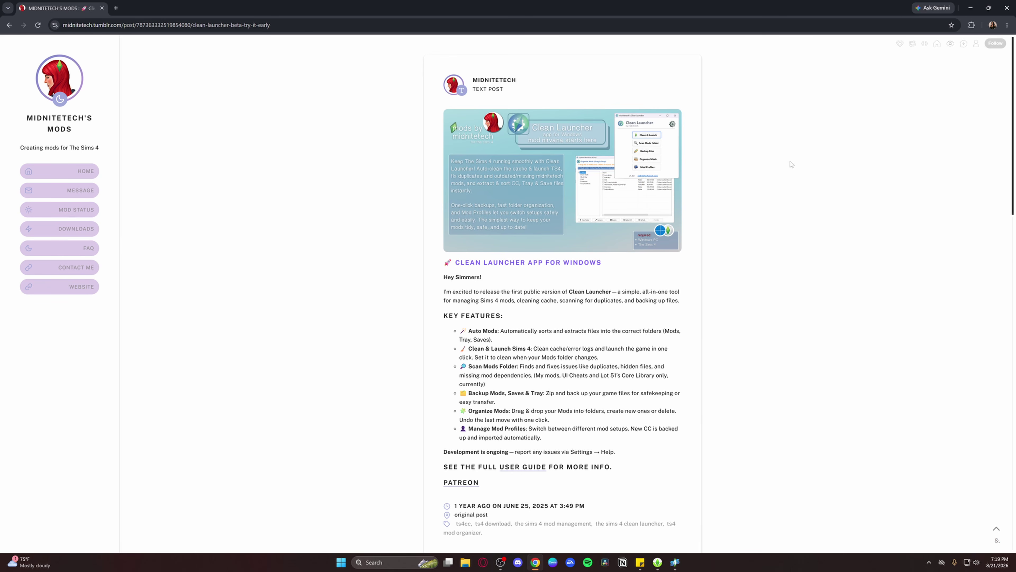
- Look over the Clean Launcher web page, scan the Mods folder with Clean Launcher, and continue to the detailed scan results
scroll(430, 398, down, 1)
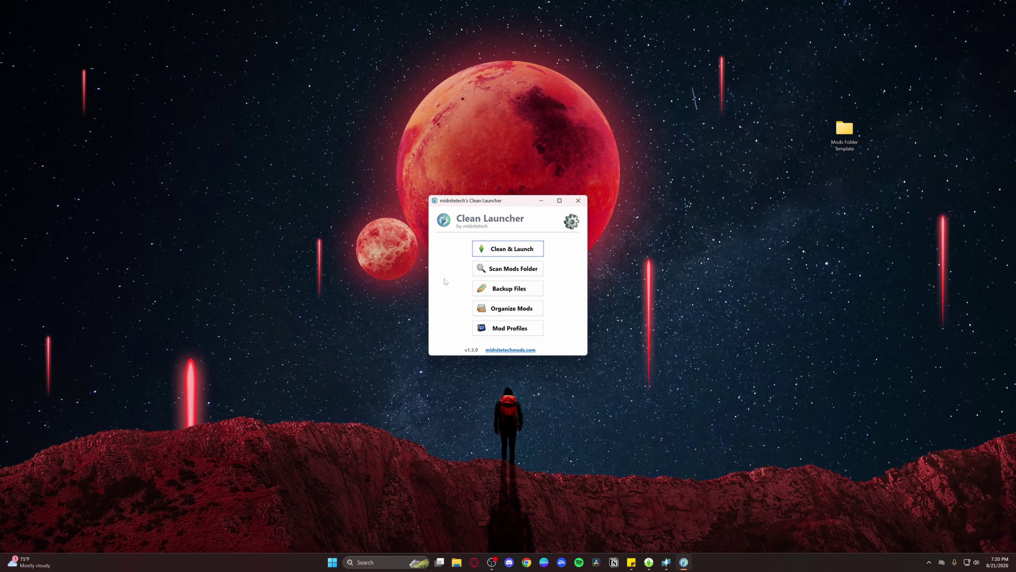
click(510, 268)
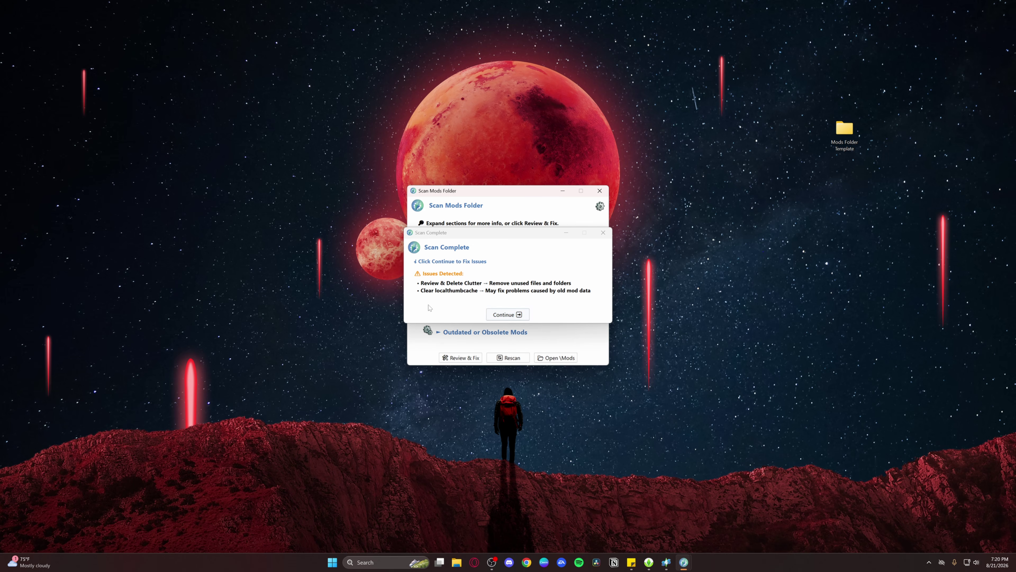
click(519, 315)
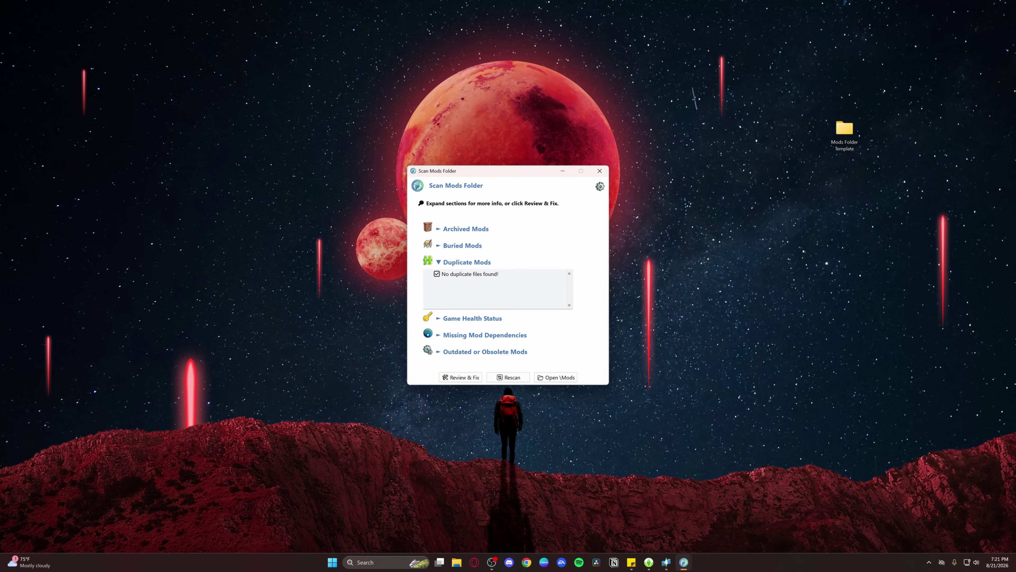
- Continue from the new scan's results to the list of duplicate files and look through its entries
double_click(143, 227)
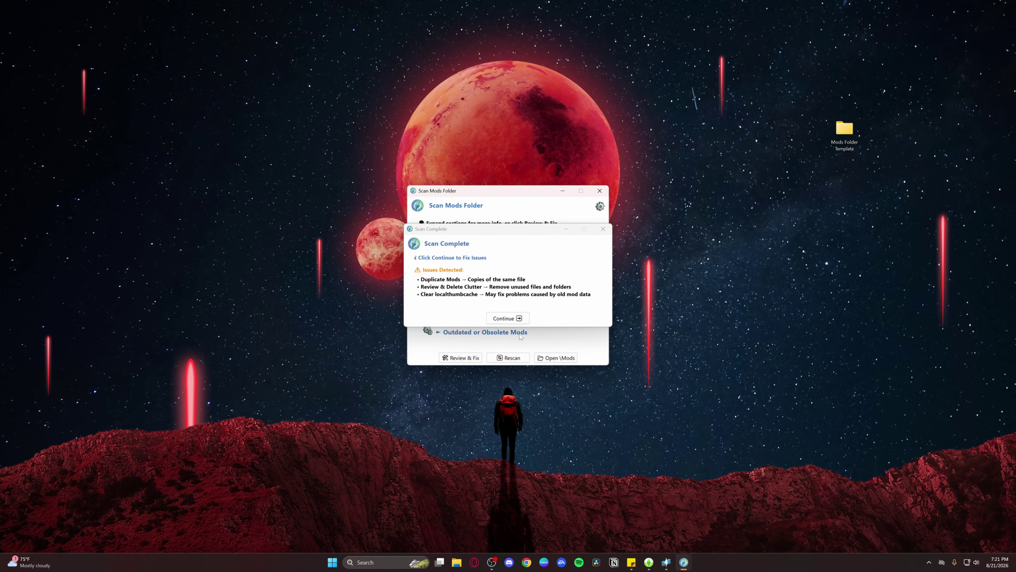
click(512, 318)
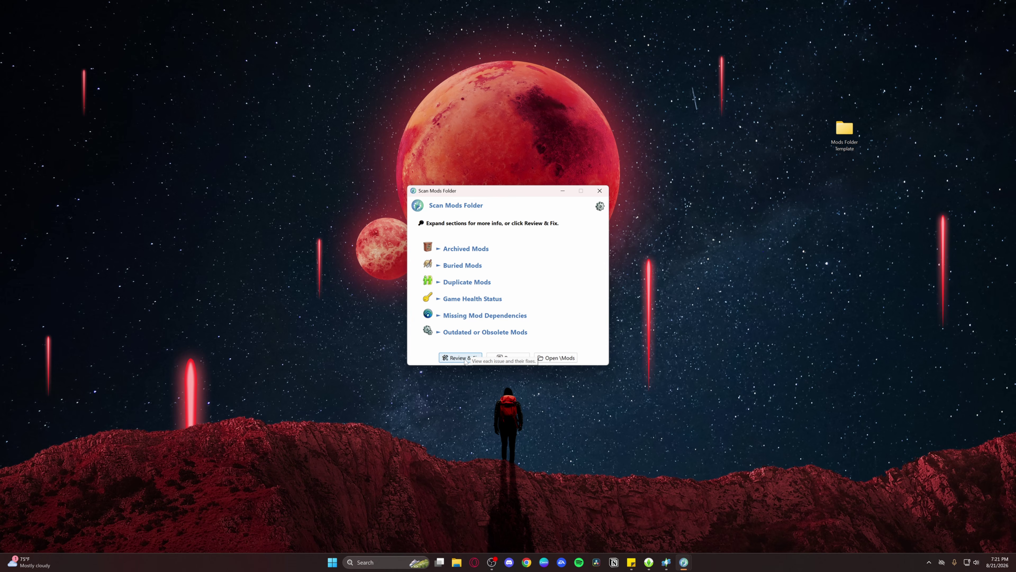
click(465, 360)
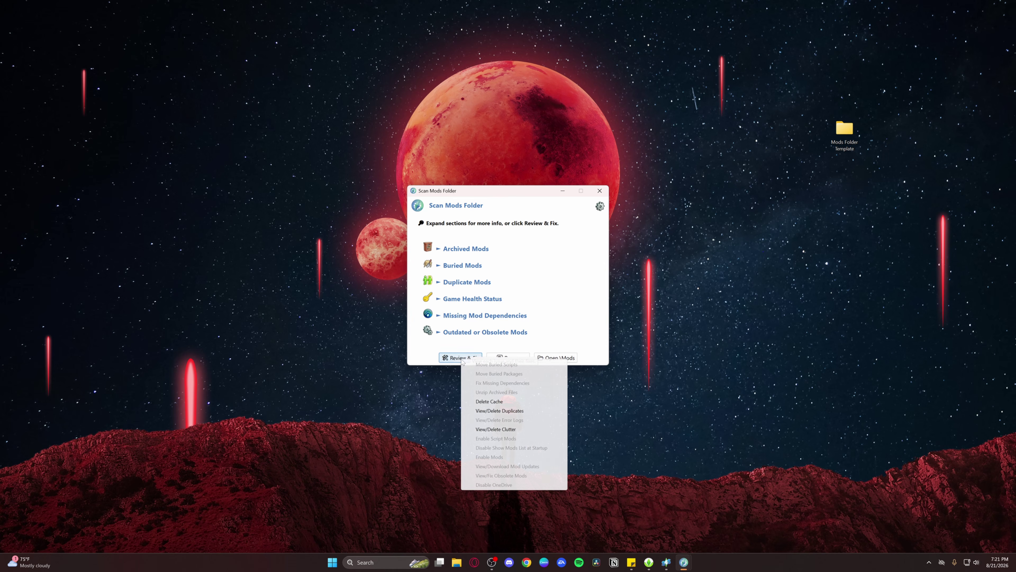
click(529, 412)
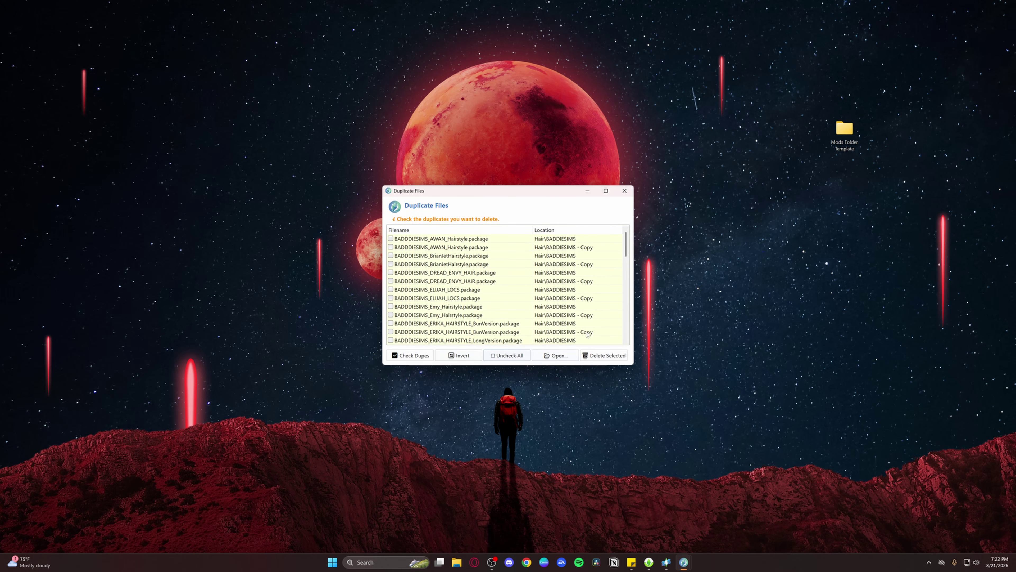
scroll(437, 312, down, 15)
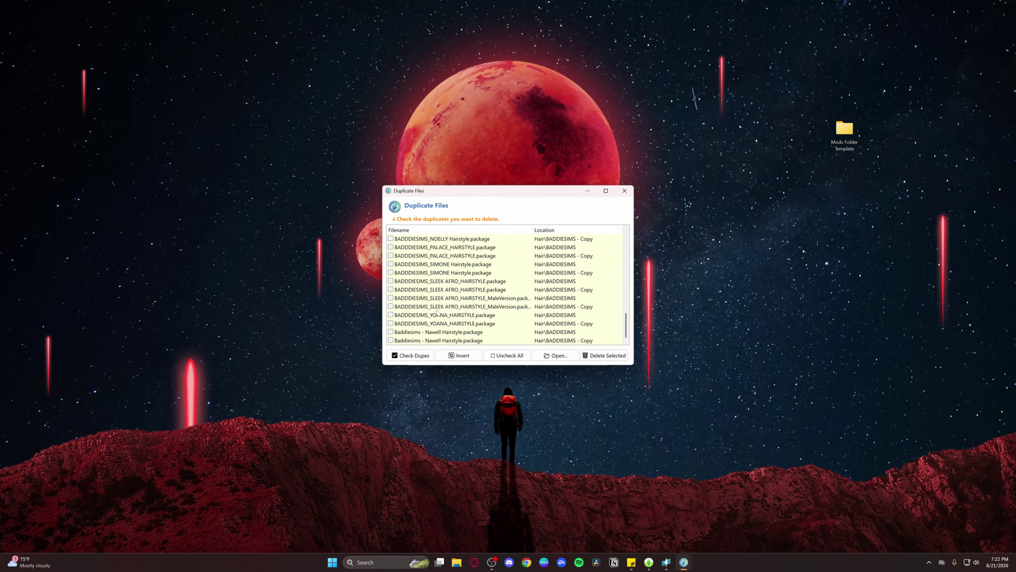
scroll(437, 314, up, 15)
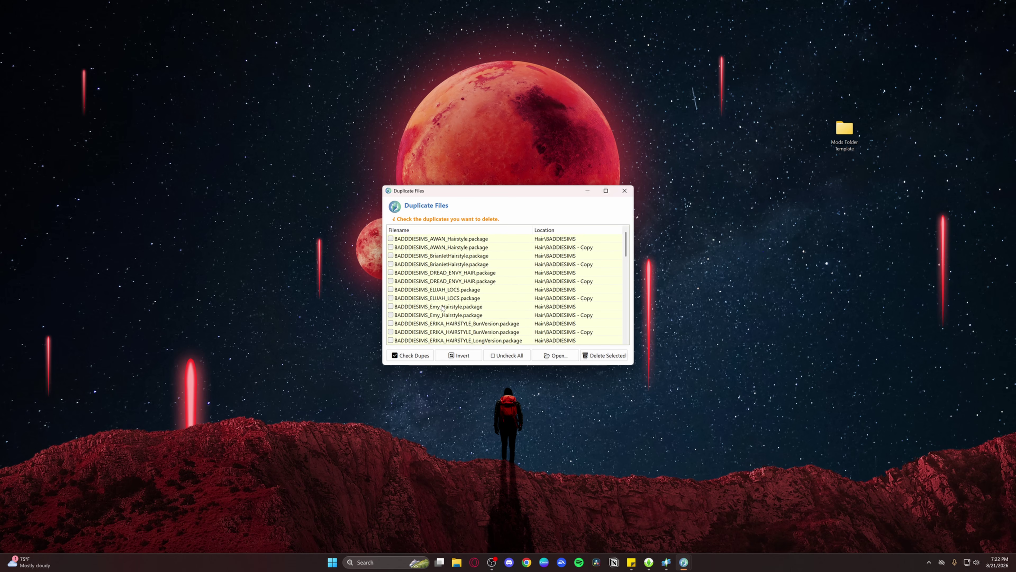
mouse_move(626, 242)
mouse_down()
mouse_move(626, 273)
mouse_move(629, 239)
mouse_up()
- Mark the duplicate packages in Hair\BADDIESIMS - Copy, delete them, and close the duplicates list
click(412, 355)
click(459, 356)
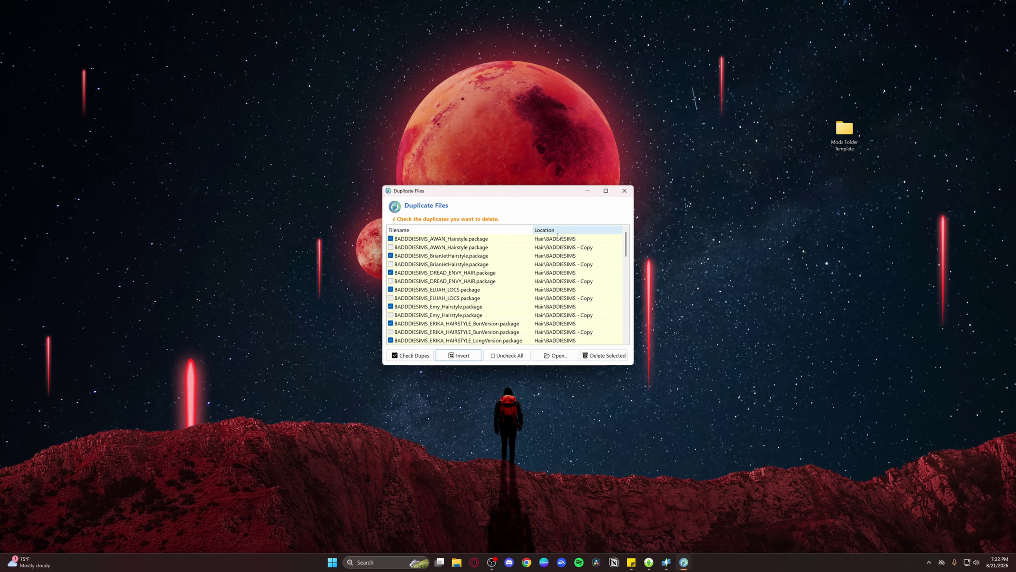
click(391, 247)
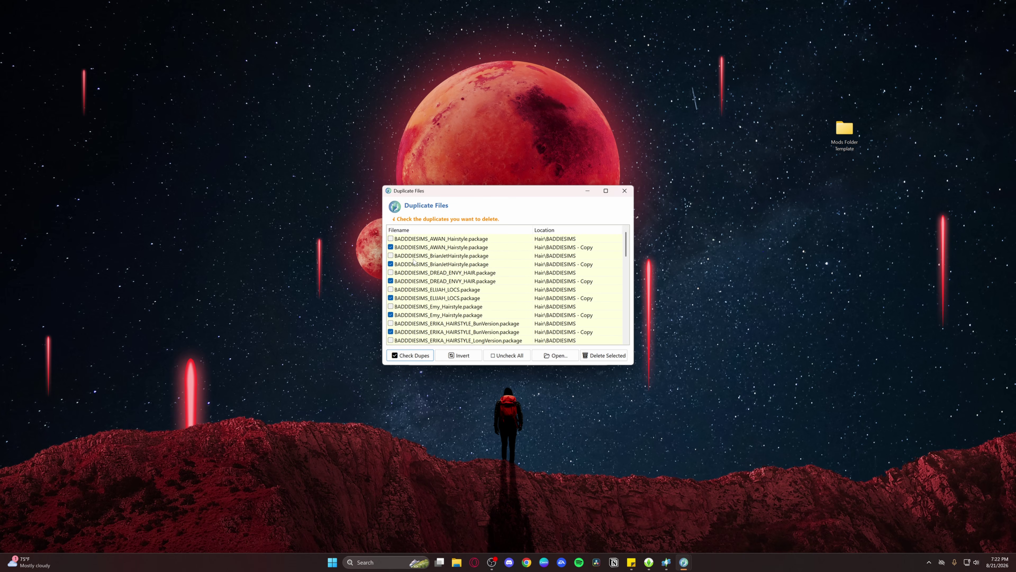
scroll(479, 317, down, 10)
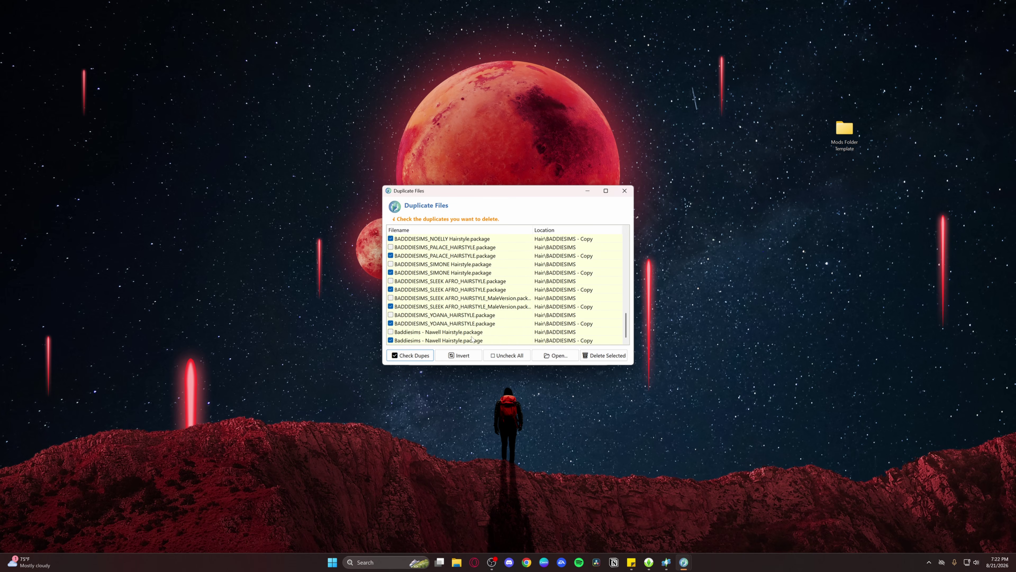
click(612, 356)
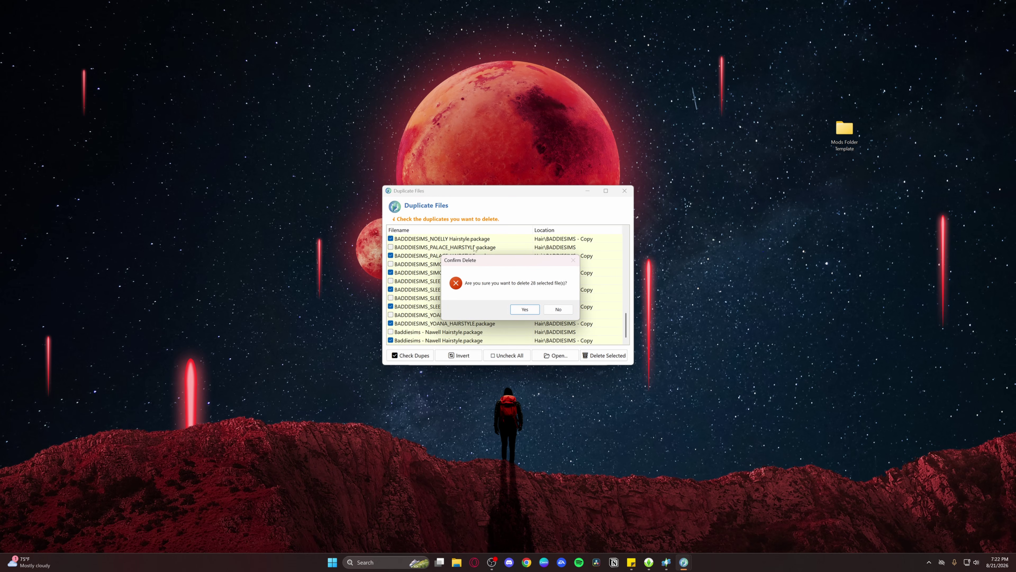
click(525, 310)
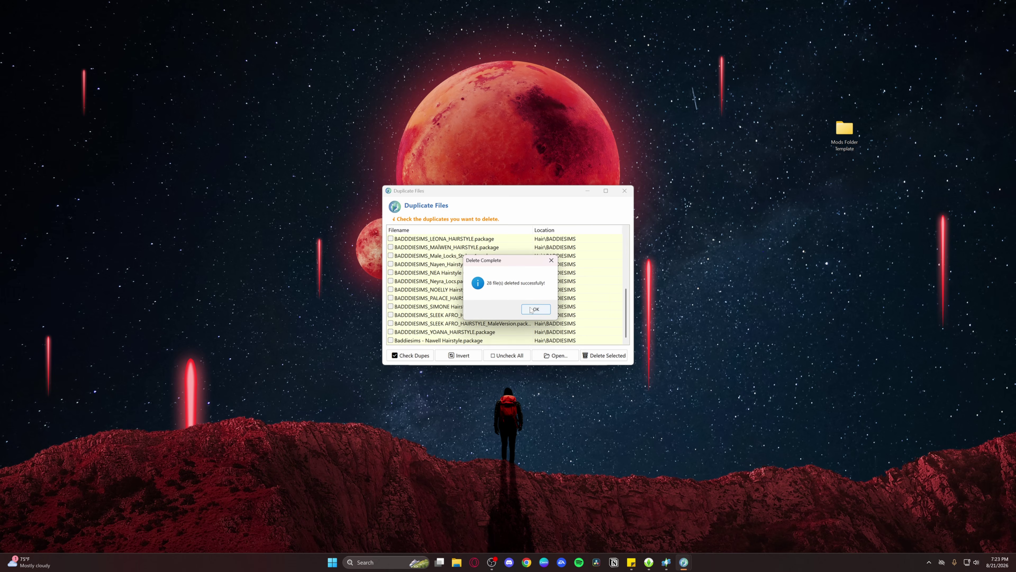
click(528, 306)
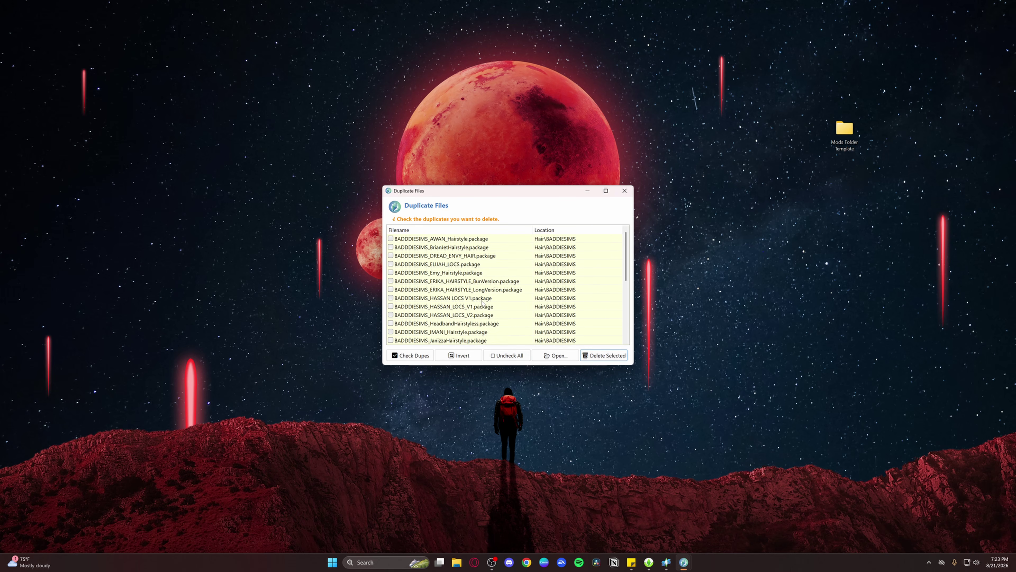
click(627, 191)
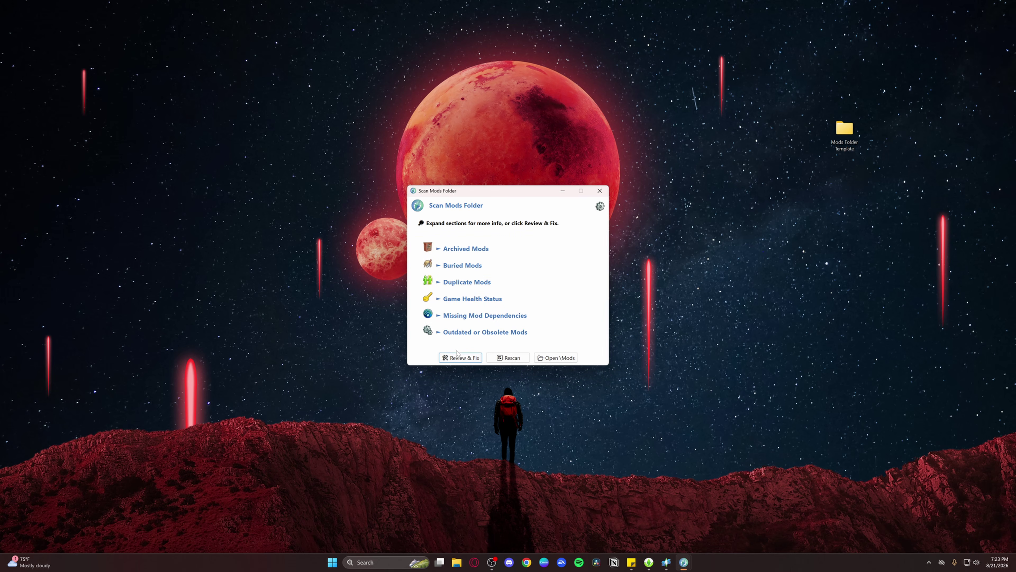
- Delete the game cache as one of the fixes for the scanned Mods folder
right_click(457, 352)
click(497, 397)
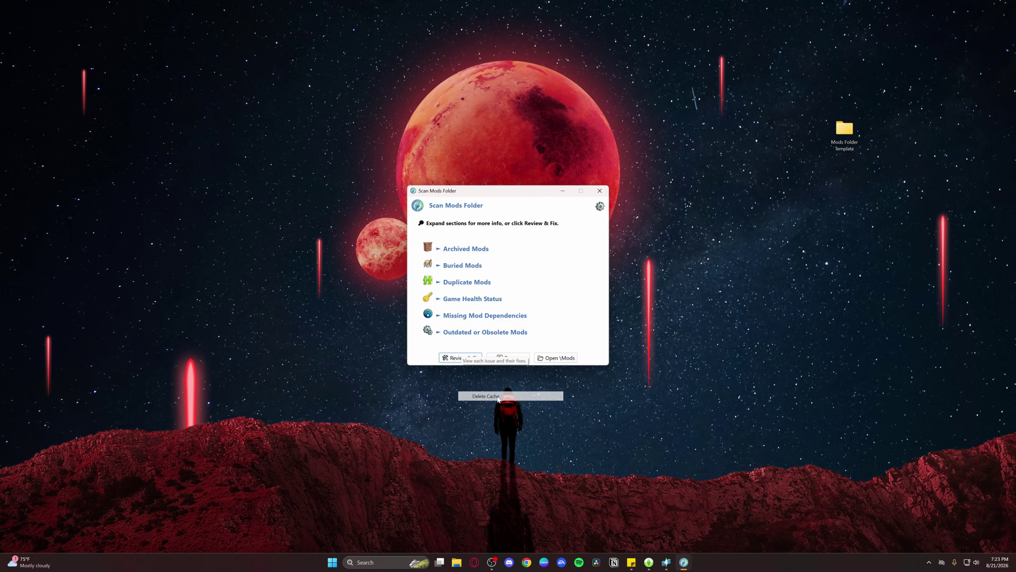
click(557, 311)
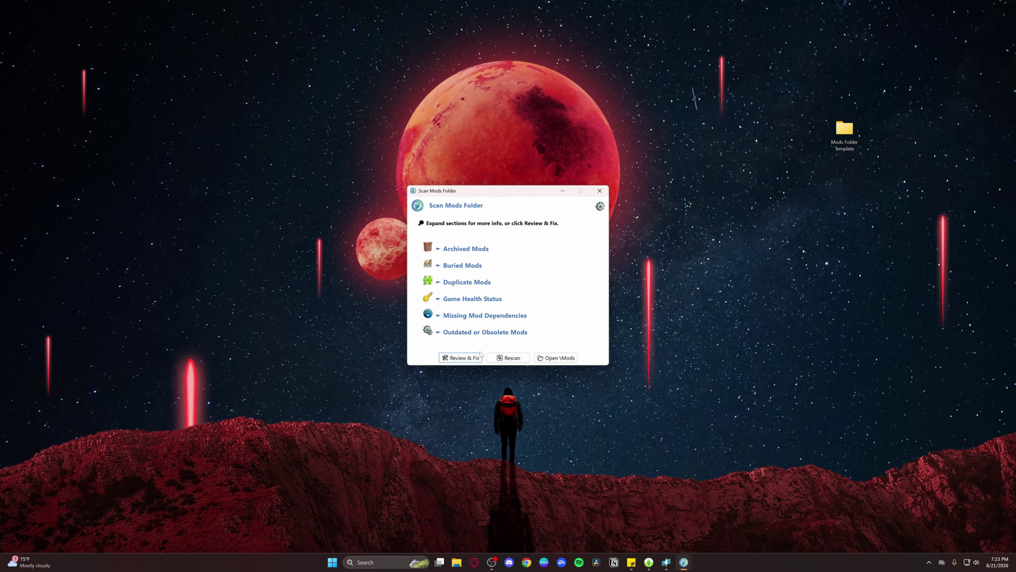
- Open the clutter list for the Mods folder and delete the empty folders
right_click(480, 354)
click(488, 425)
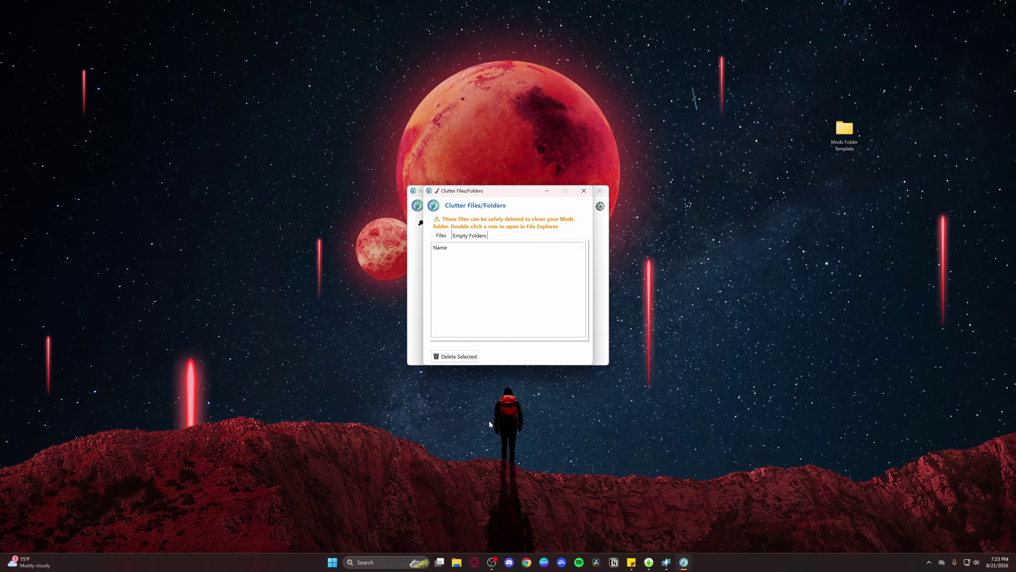
click(470, 236)
click(449, 356)
click(529, 311)
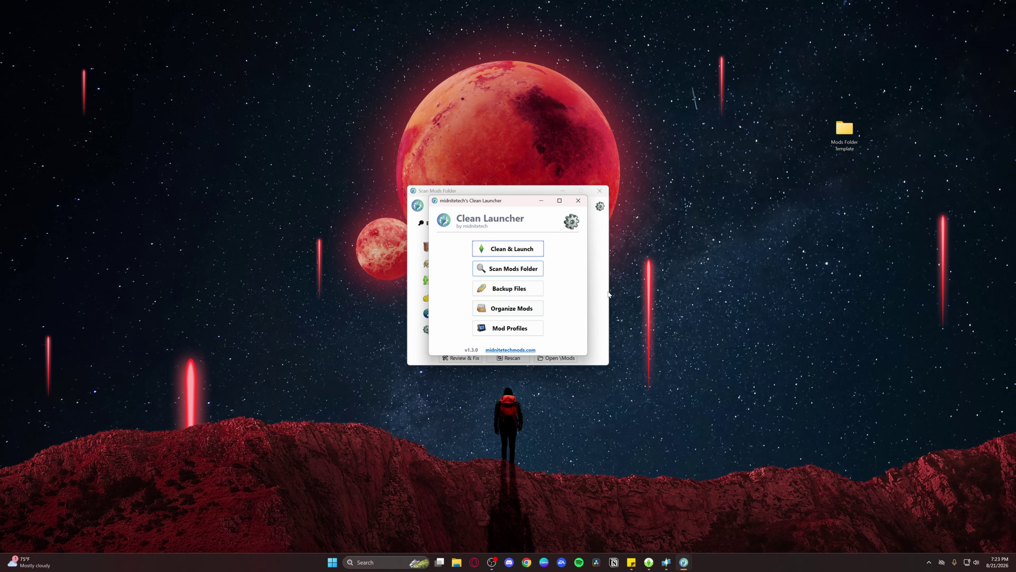
- Rescan the Mods folder, dismiss the summary, and check the Outdated or Obsolete Mods section before collapsing it
click(519, 273)
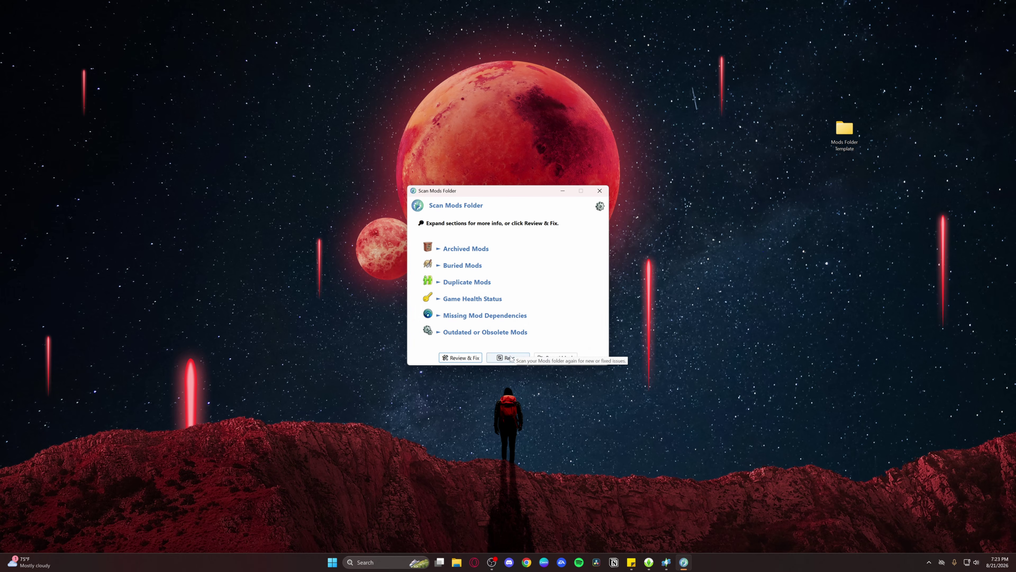
click(511, 357)
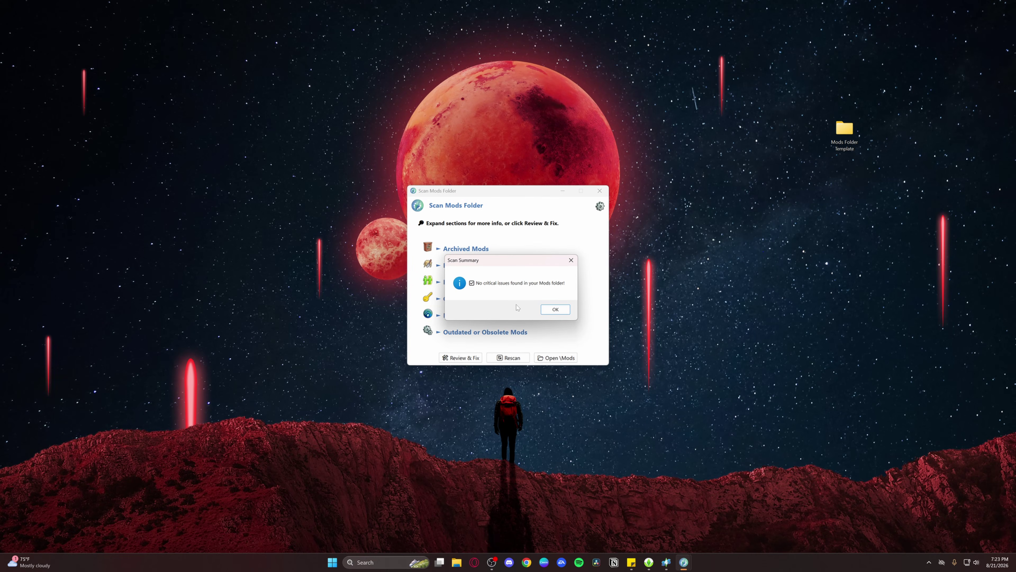
key(Return)
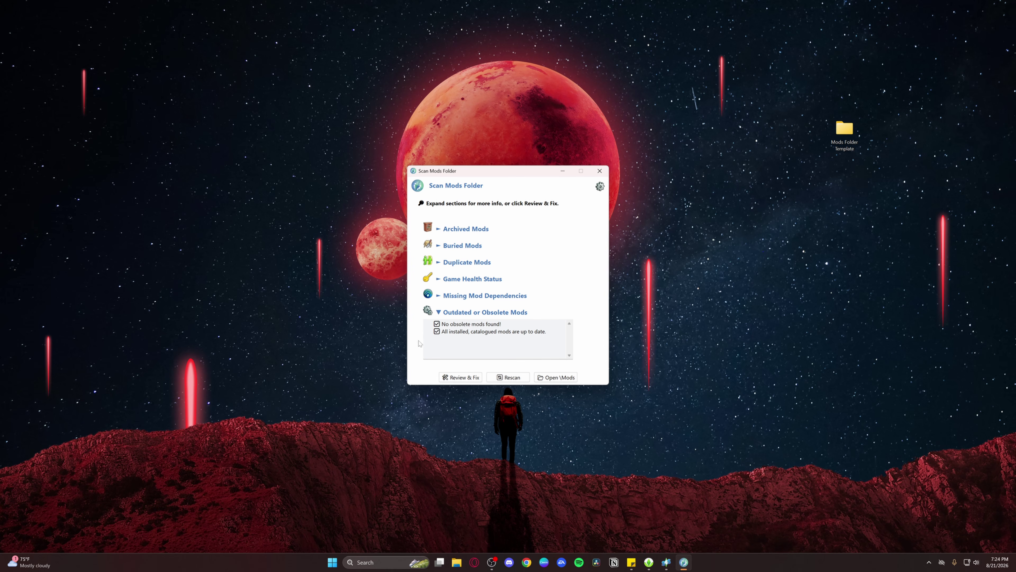
click(480, 311)
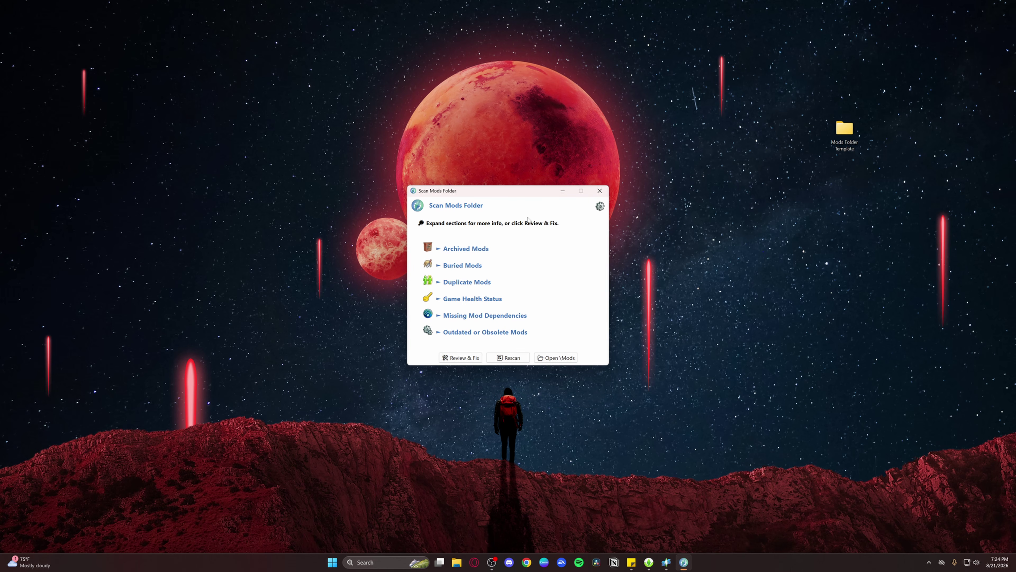
- View the extra scan options for a full report and mod help, and close the Scan Mods Folder window
click(600, 206)
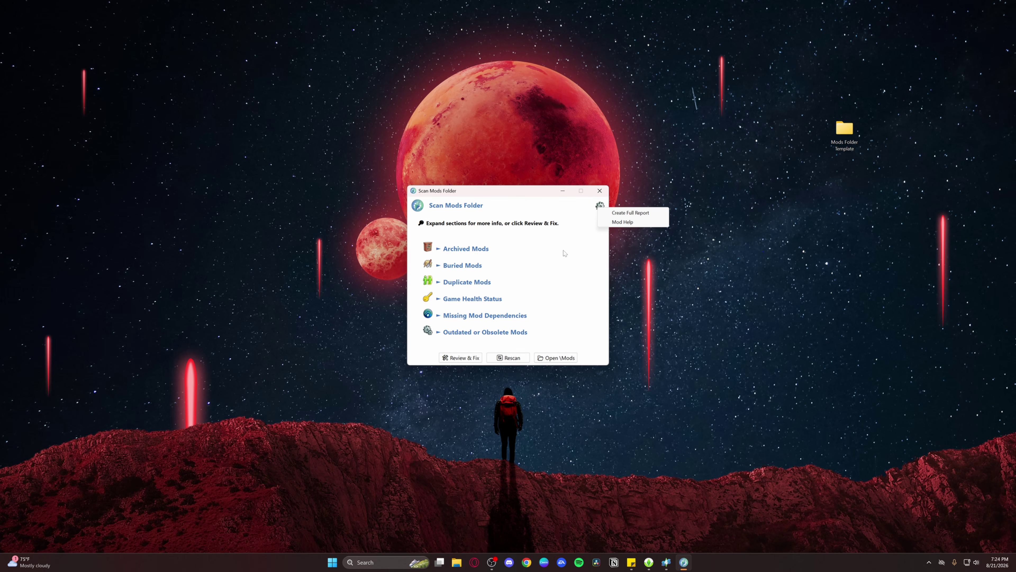
click(519, 212)
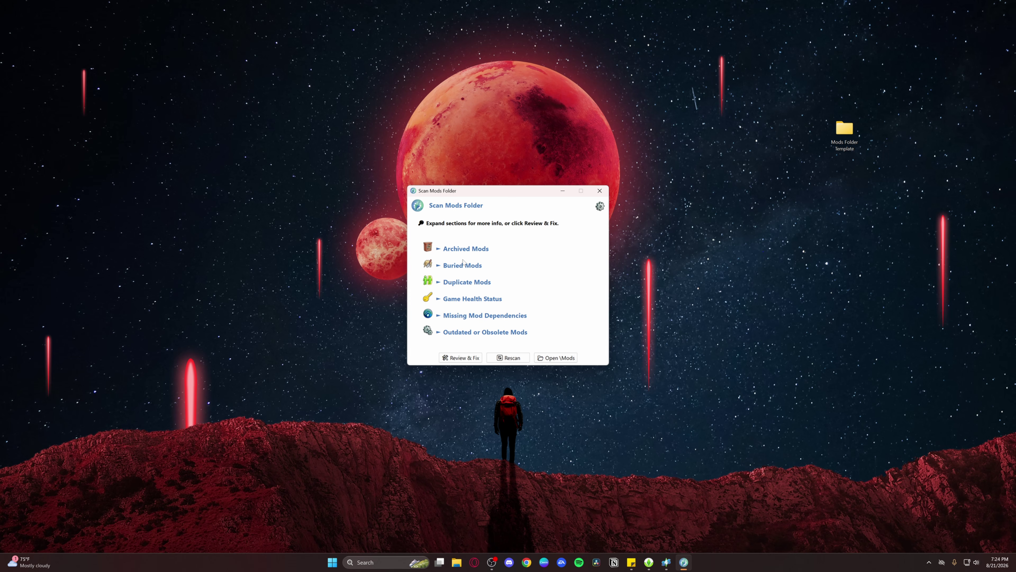
click(600, 190)
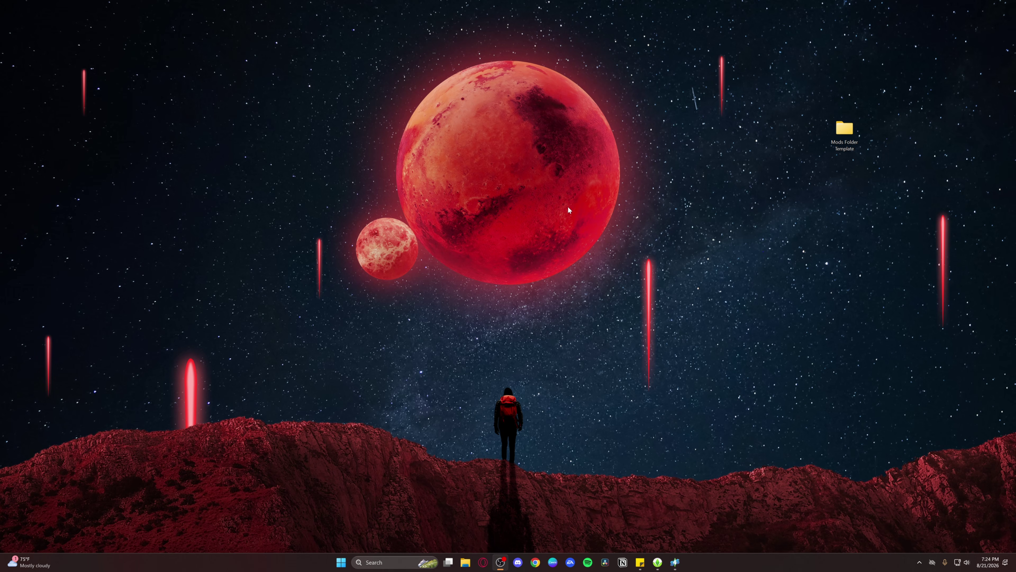
- Switch to Scarlet's Realm in Chrome, browse the SFW Only Edition of The Mod List, and search it for "sim fin"
key(alt+Tab)
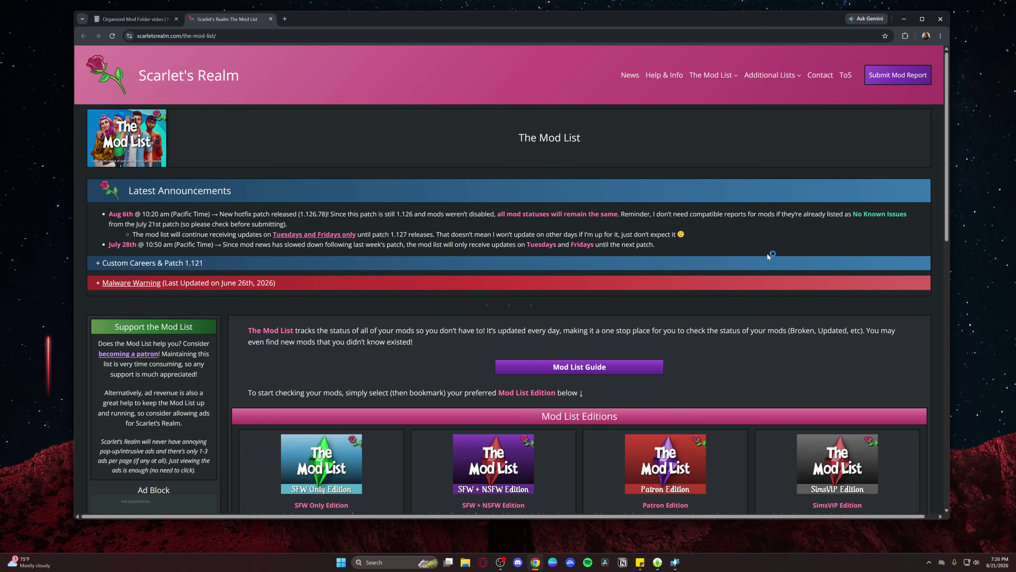
scroll(657, 300, down, 7)
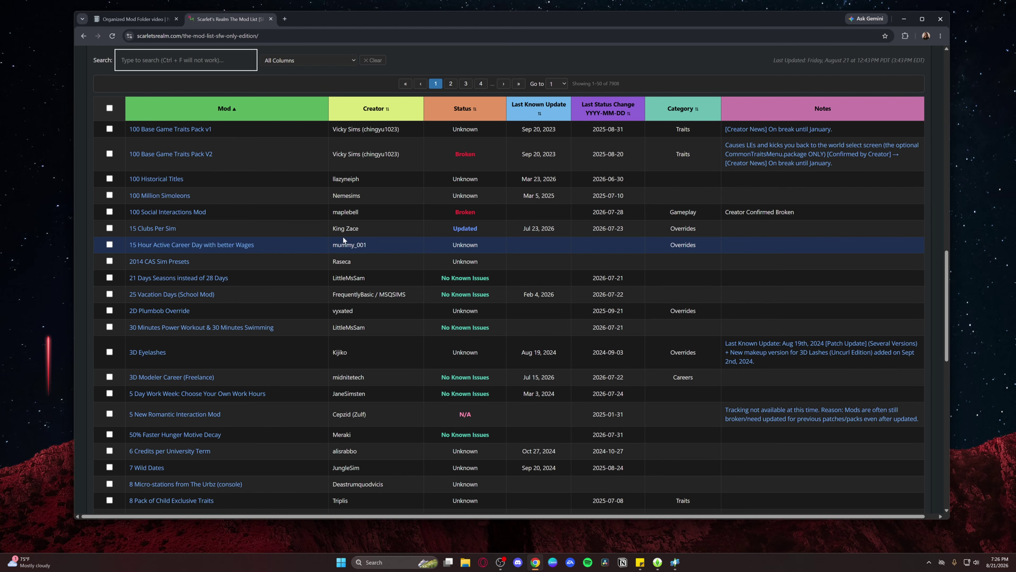
scroll(343, 240, up, 1)
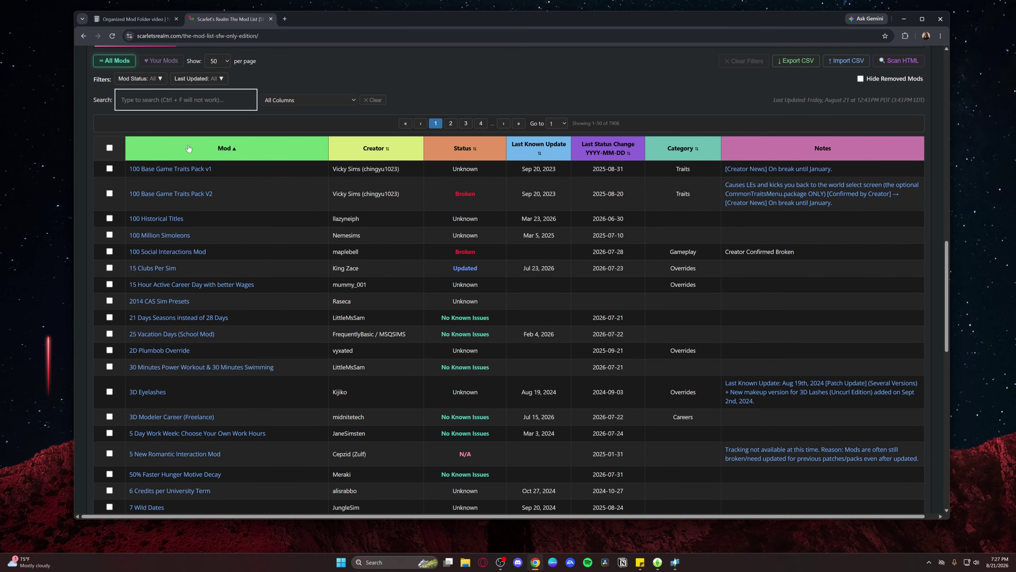
drag(947, 250, 948, 383)
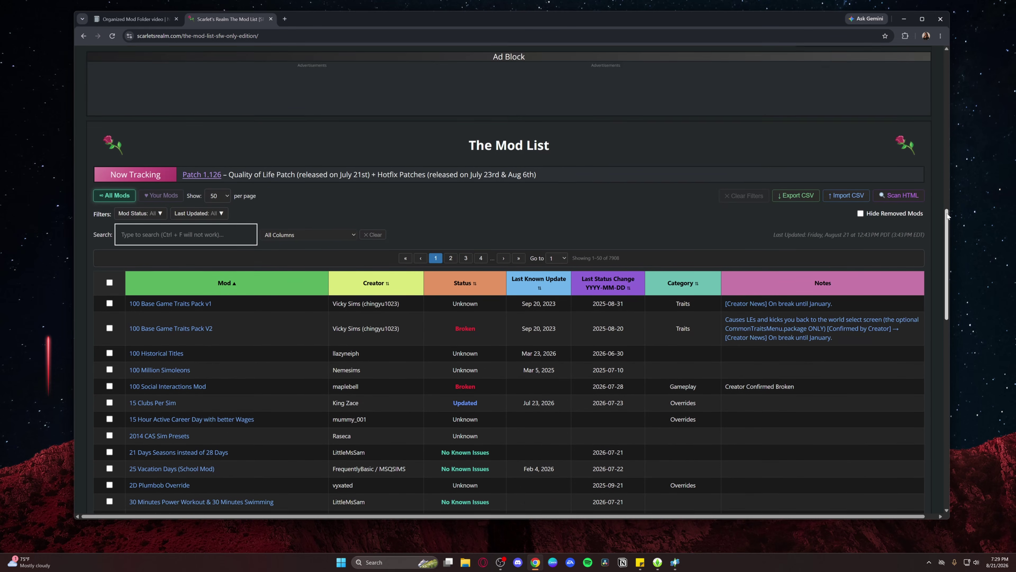
mouse_move(948, 227)
mouse_down()
mouse_move(954, 354)
mouse_move(965, 234)
mouse_move(956, 238)
mouse_up()
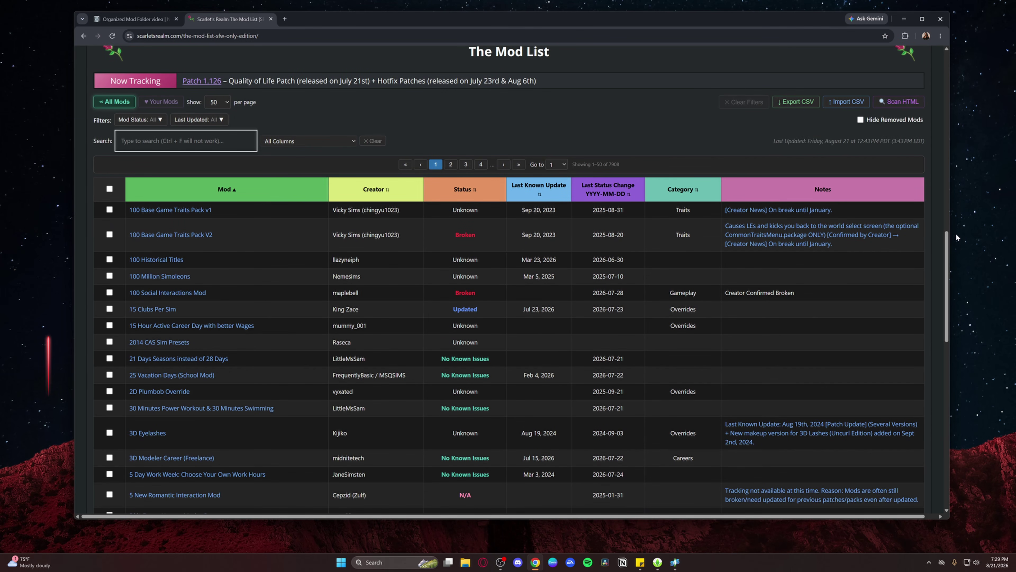
text(sim fin)
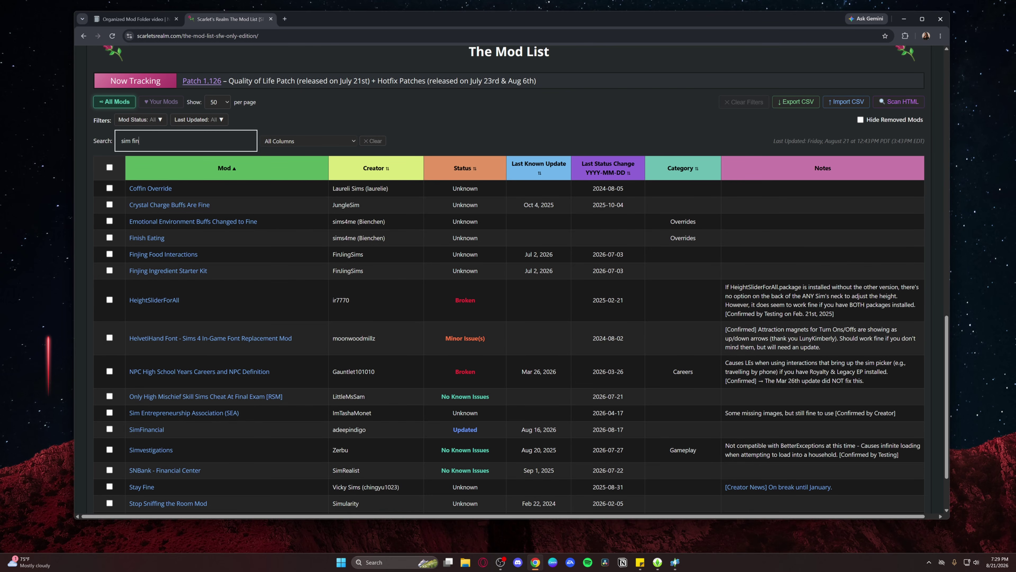
- Refine the mod search to "sim finan", and check the download options on the SimFinancial mod page
text(an)
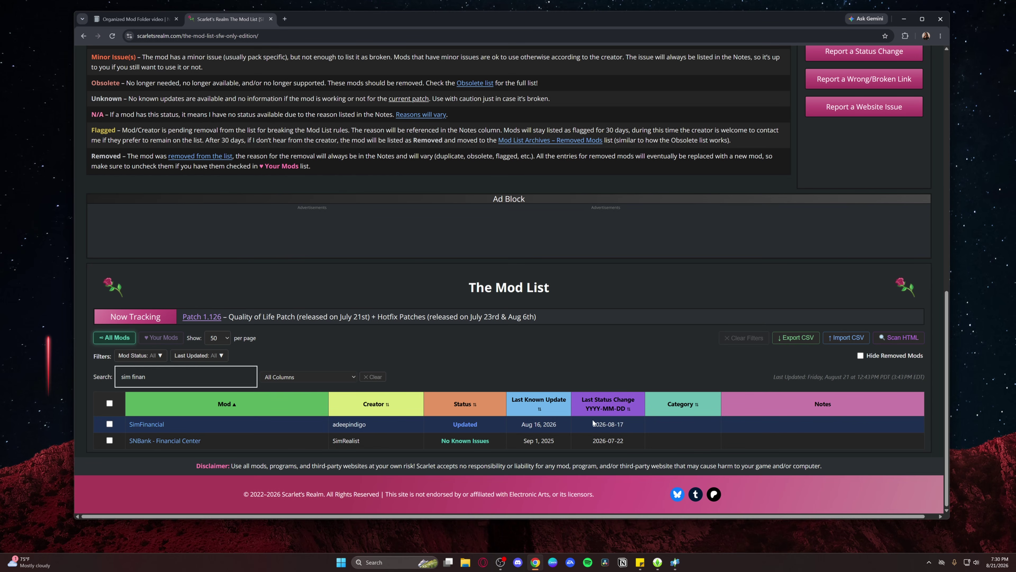
click(158, 424)
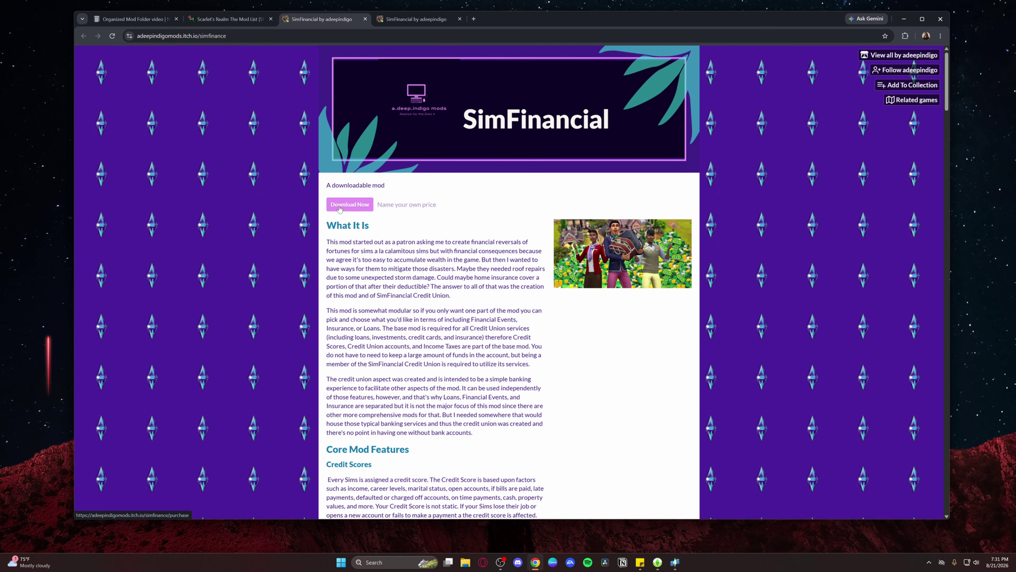
click(350, 204)
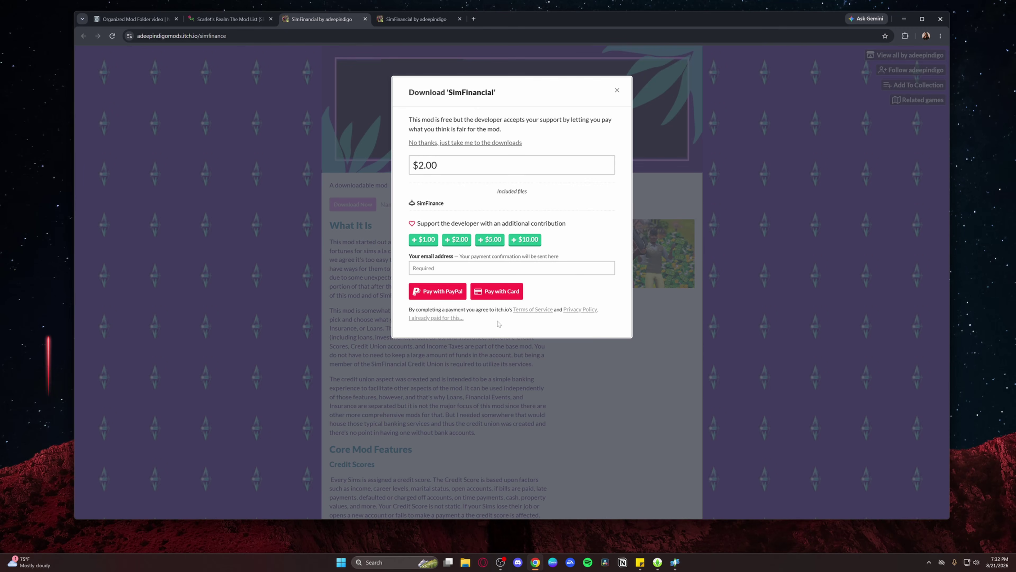
click(617, 90)
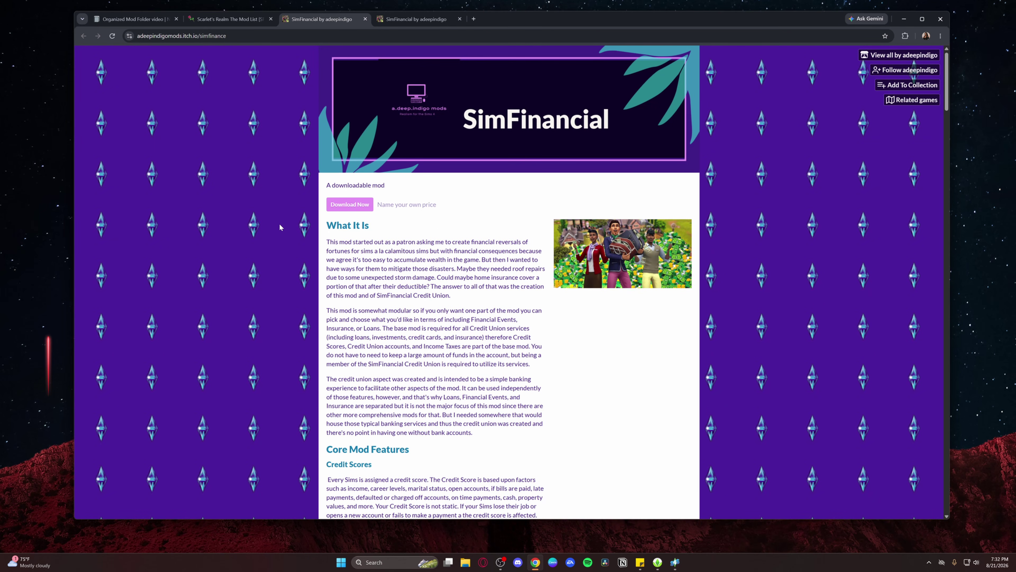
- Close the two SimFinancial pages and browse the mod statuses in the full Mod List
key(ctrl+w)
key(ctrl+w)
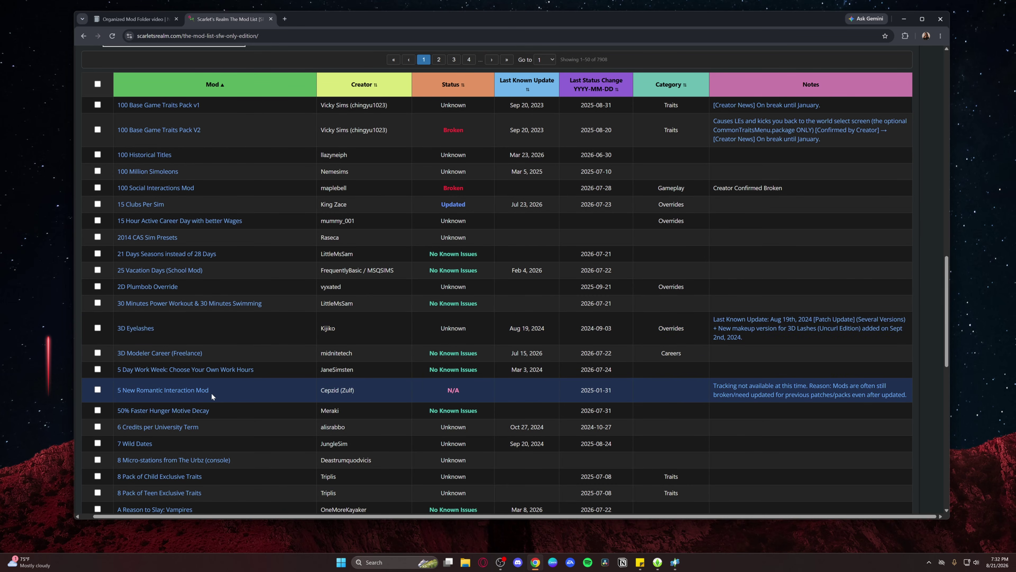
scroll(211, 392, up, 2)
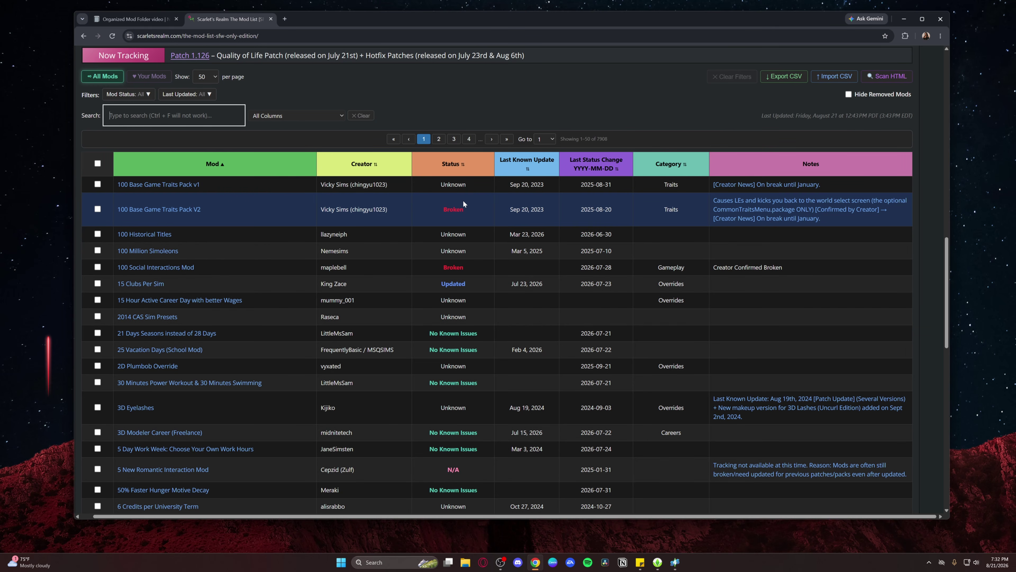
scroll(488, 207, up, 1)
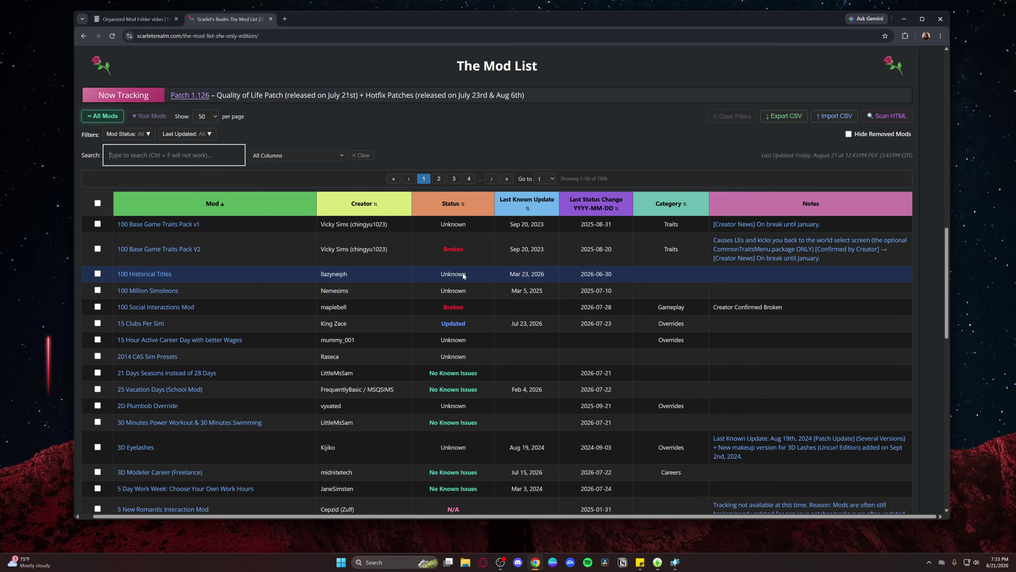
scroll(462, 272, down, 6)
scroll(462, 272, down, 2)
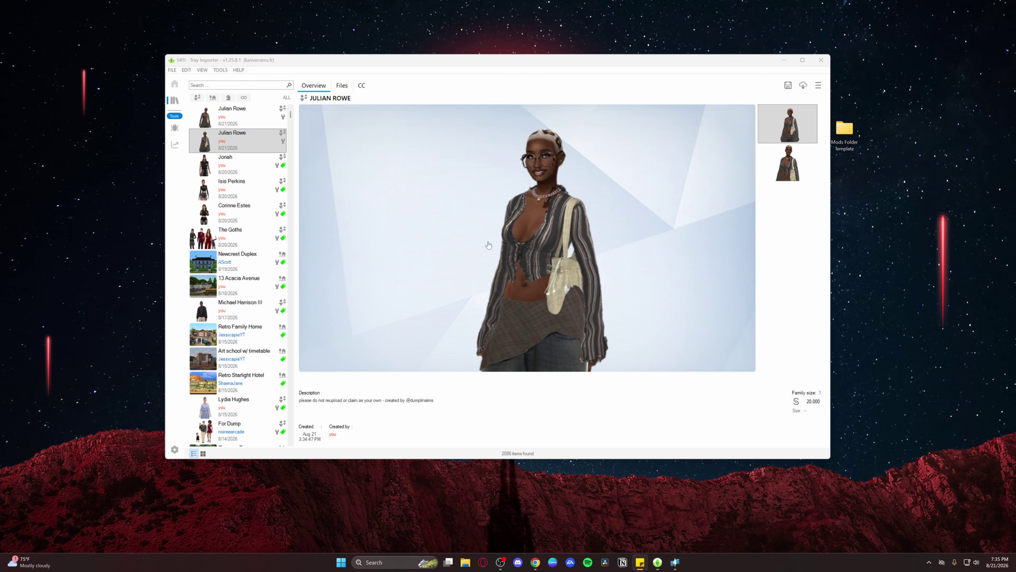
- Switch to S4TI Tray Importer, select the second sim in the library, and open its list of custom content
click(266, 147)
click(365, 87)
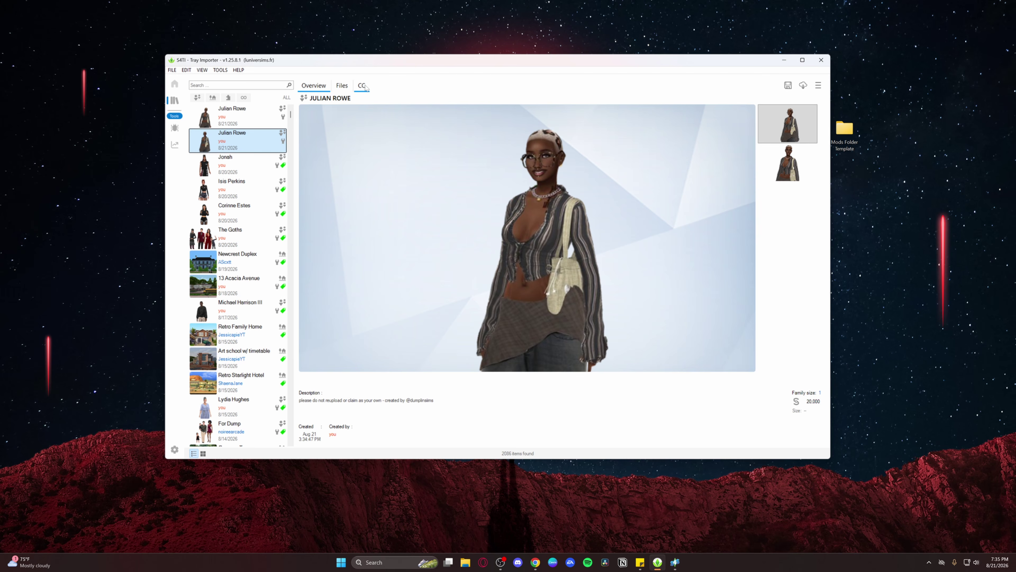
click(365, 88)
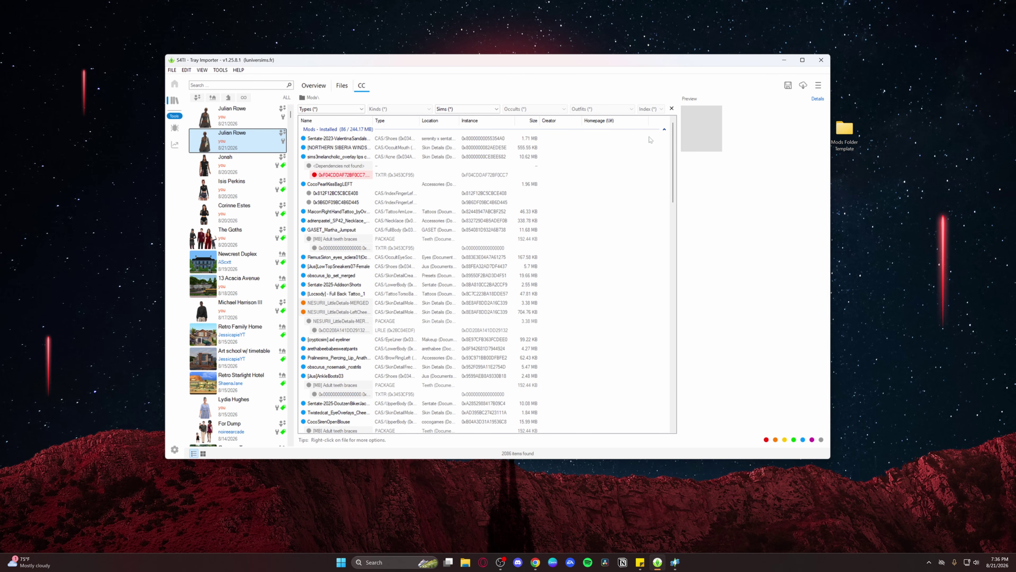
drag(650, 135, 443, 425)
right_click(532, 248)
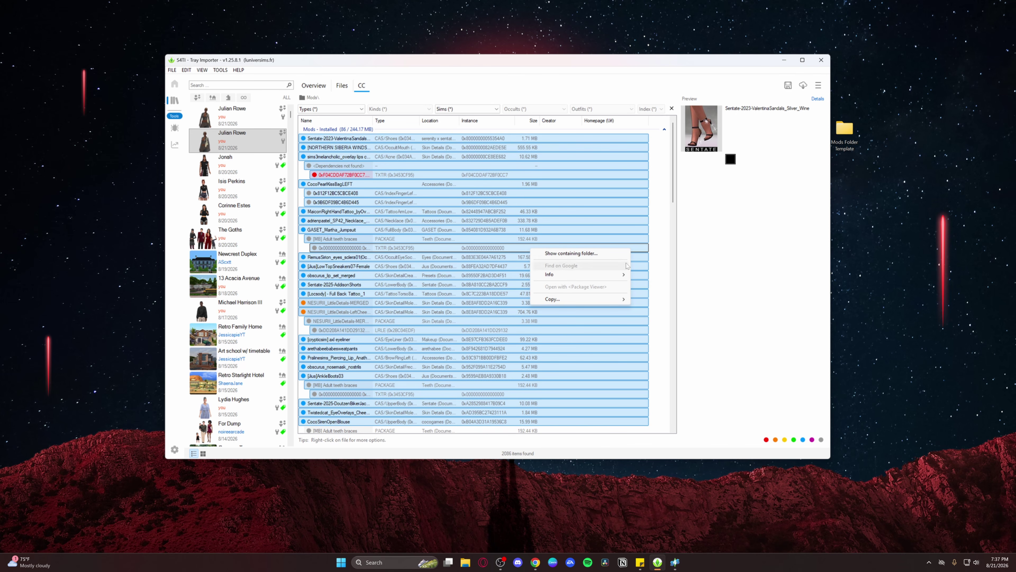
click(723, 272)
click(663, 256)
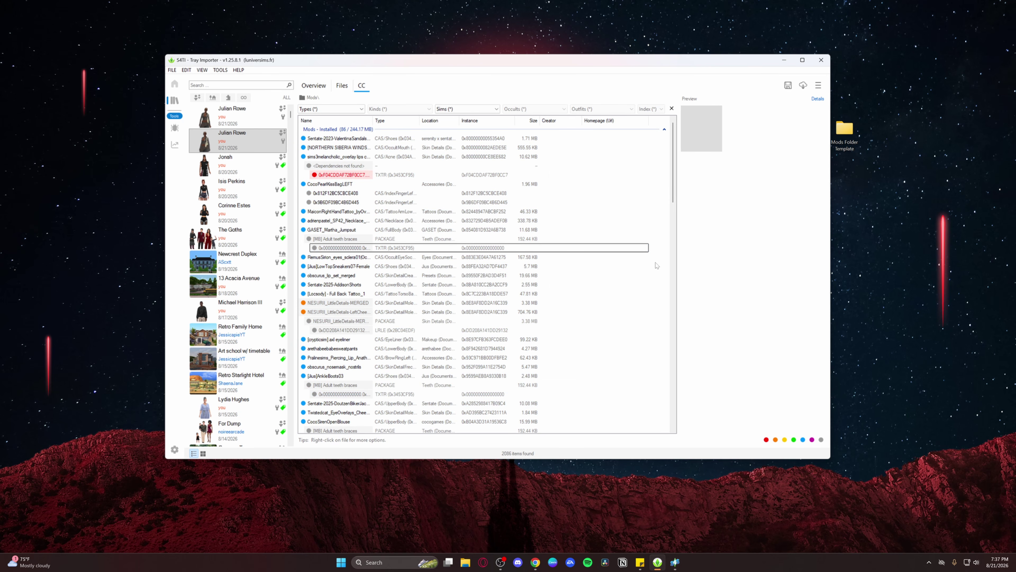
- Select the five consecutive files from the RemusSirion eyes through Full Back Tattoo_1 and show their containing folders
drag(656, 258, 436, 296)
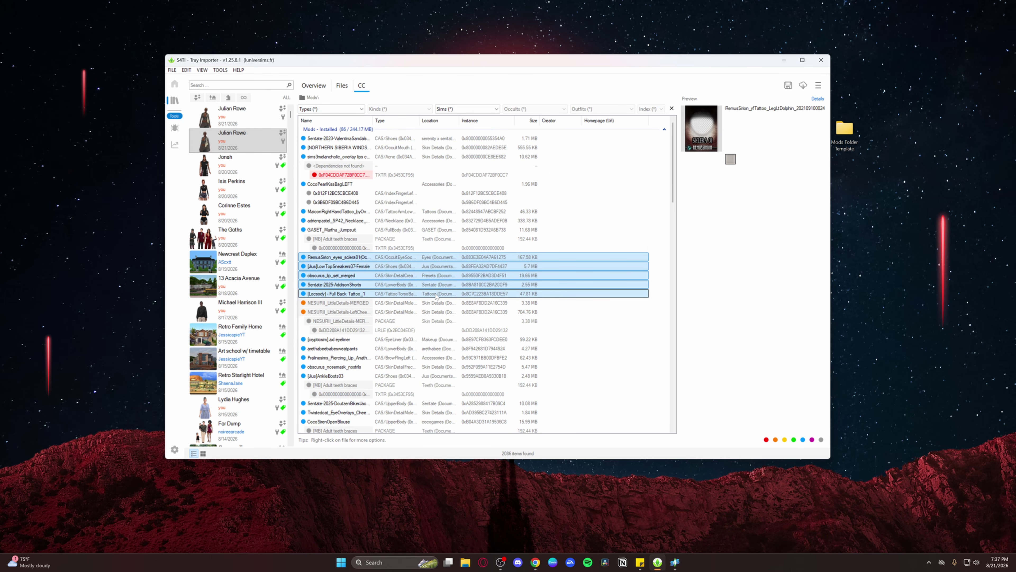
right_click(436, 296)
click(454, 300)
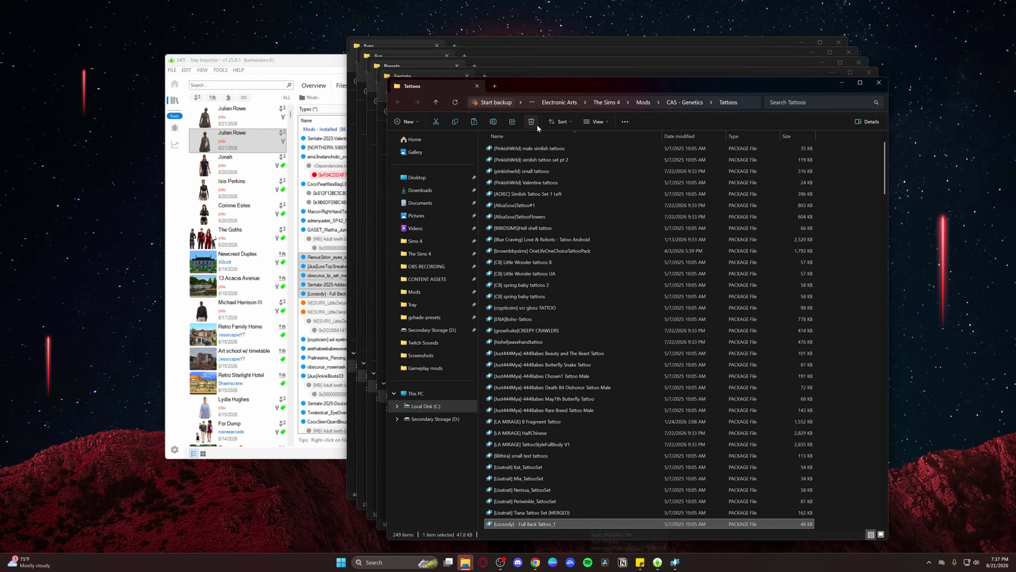
- Close the opened Tattoos, Sentate, Presets, Jius and Eyes folder windows
key(ctrl+w)
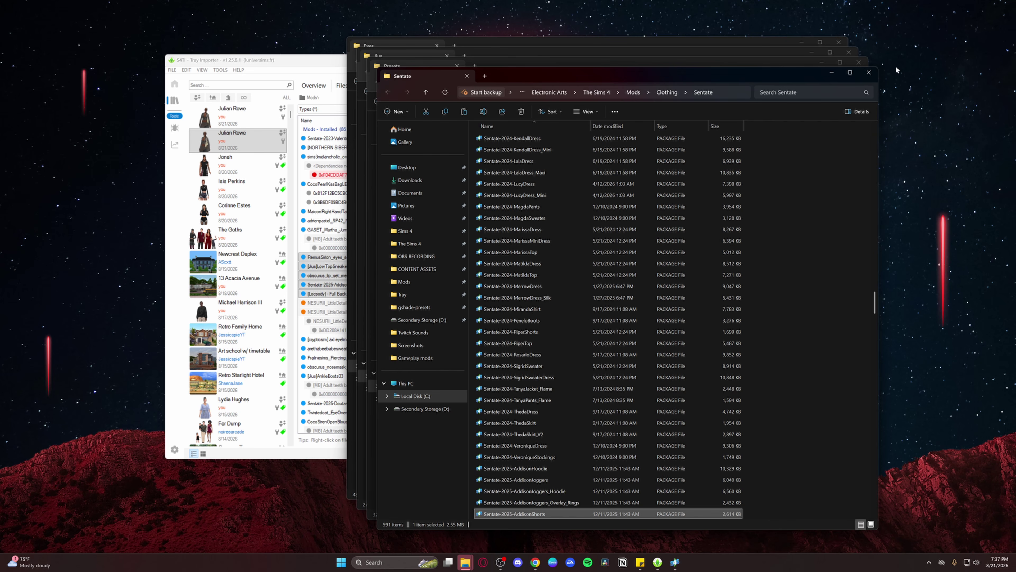
click(873, 74)
click(859, 61)
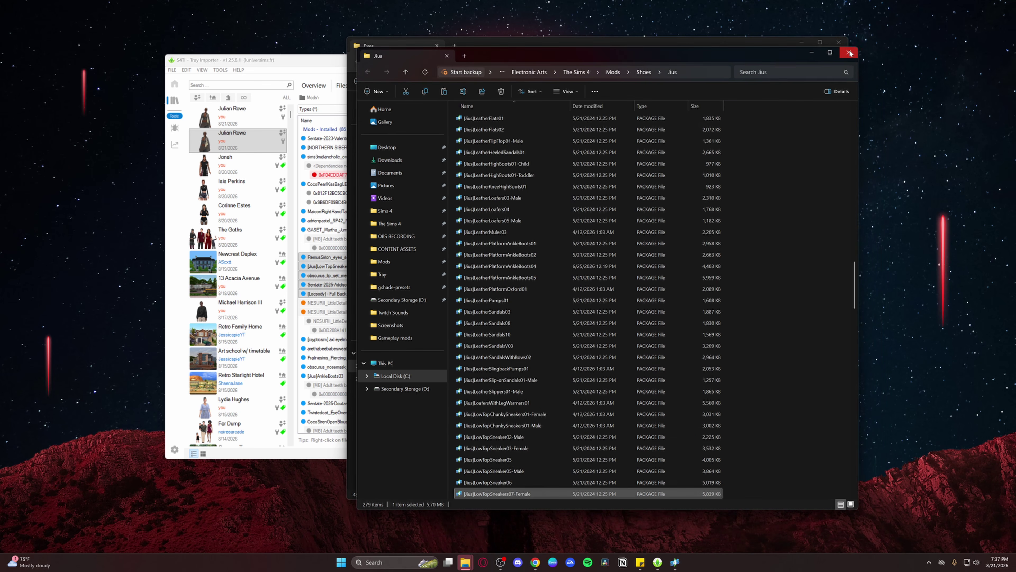
click(849, 52)
click(839, 42)
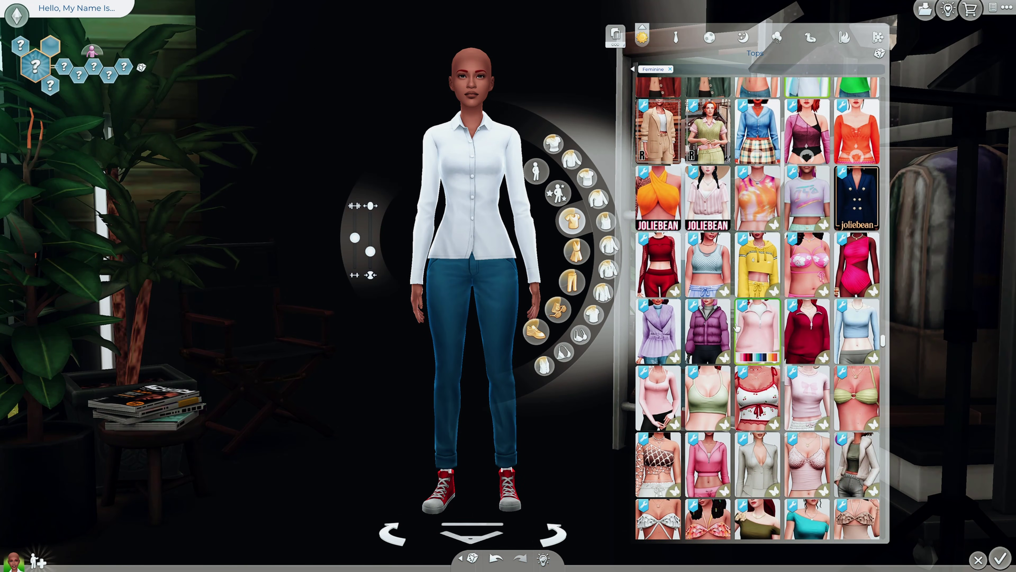
- In The Sims 4 Create a Sim, dress the sim in a custom flame-print top, ripped jeans and tan ankle boots
scroll(737, 328, up, 10)
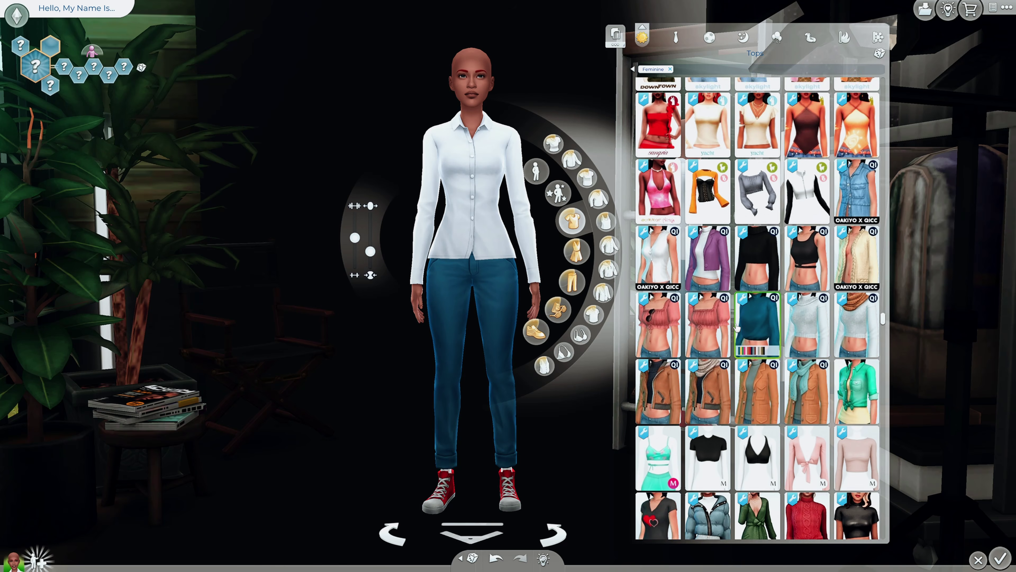
scroll(737, 328, up, 10)
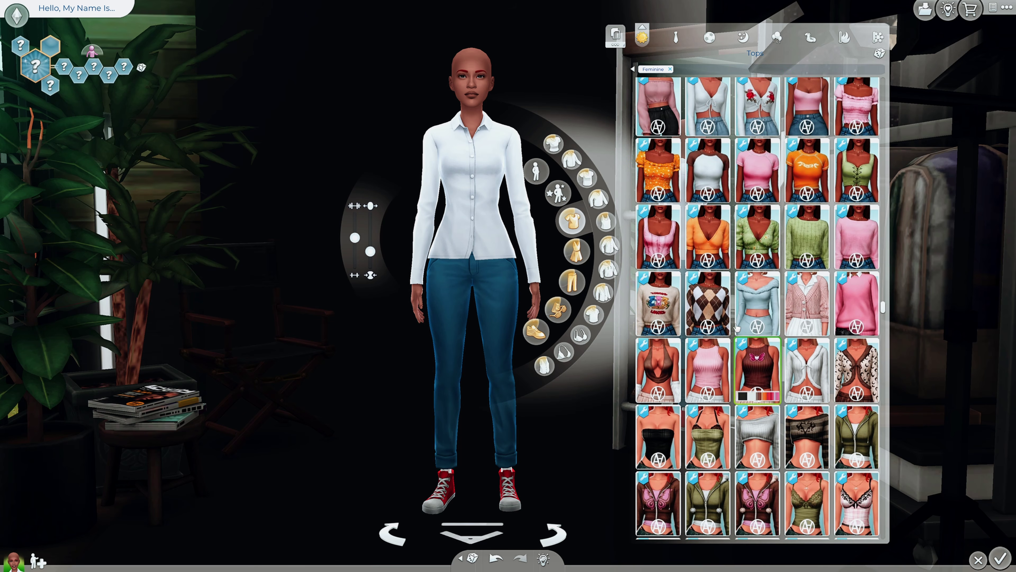
click(708, 304)
scroll(760, 326, up, 2)
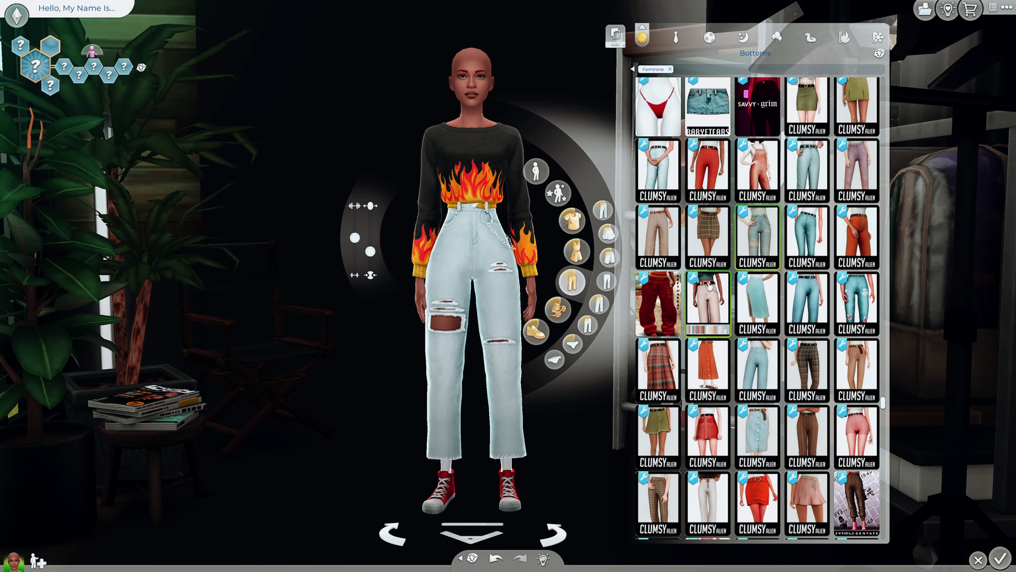
click(537, 331)
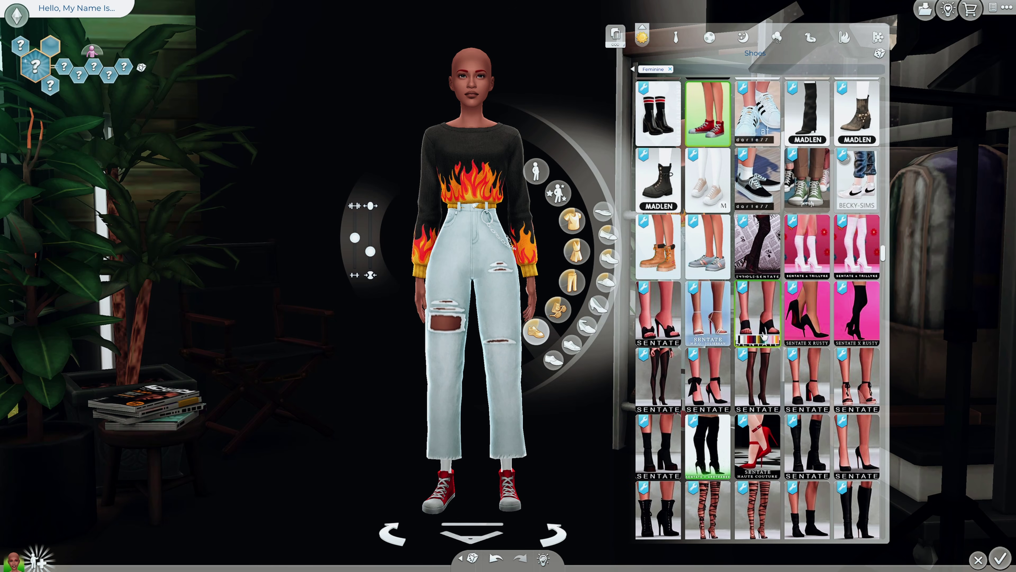
click(659, 246)
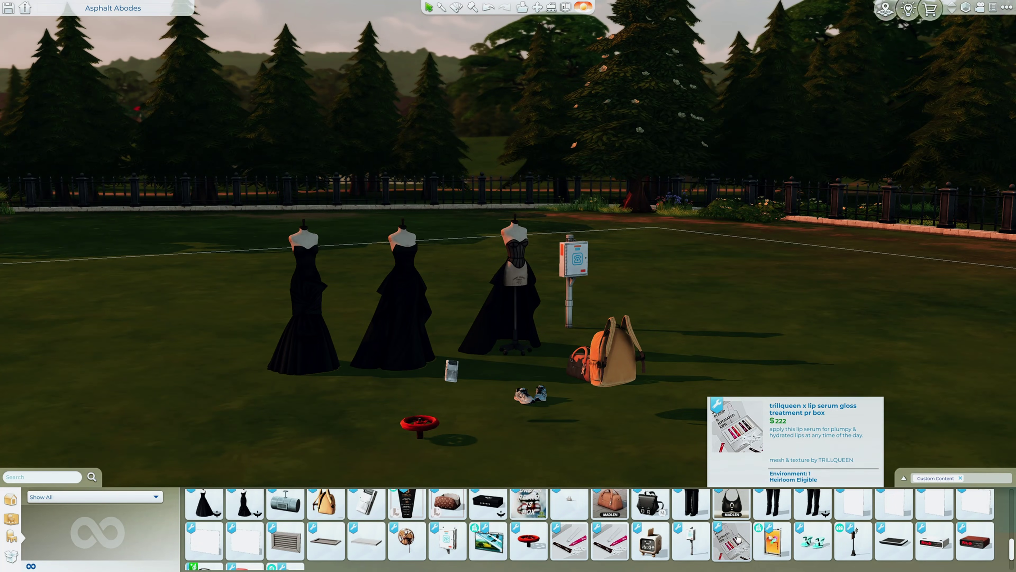
- In Build mode, place the trillqueen x lip serum gloss treatment pr box and the advertising billboard on the lot
click(737, 539)
click(696, 414)
scroll(704, 418, down, 2)
click(772, 538)
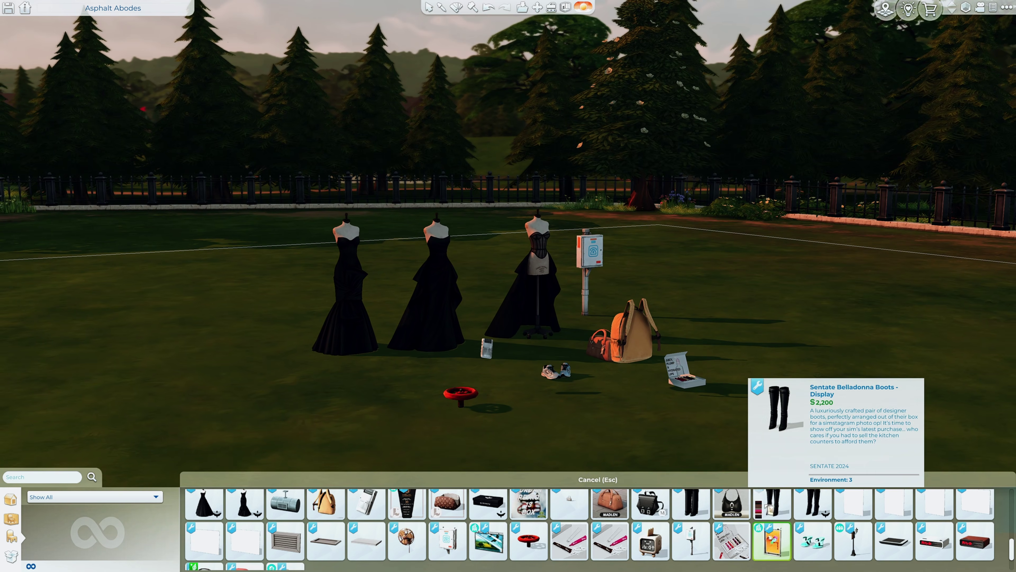
click(763, 324)
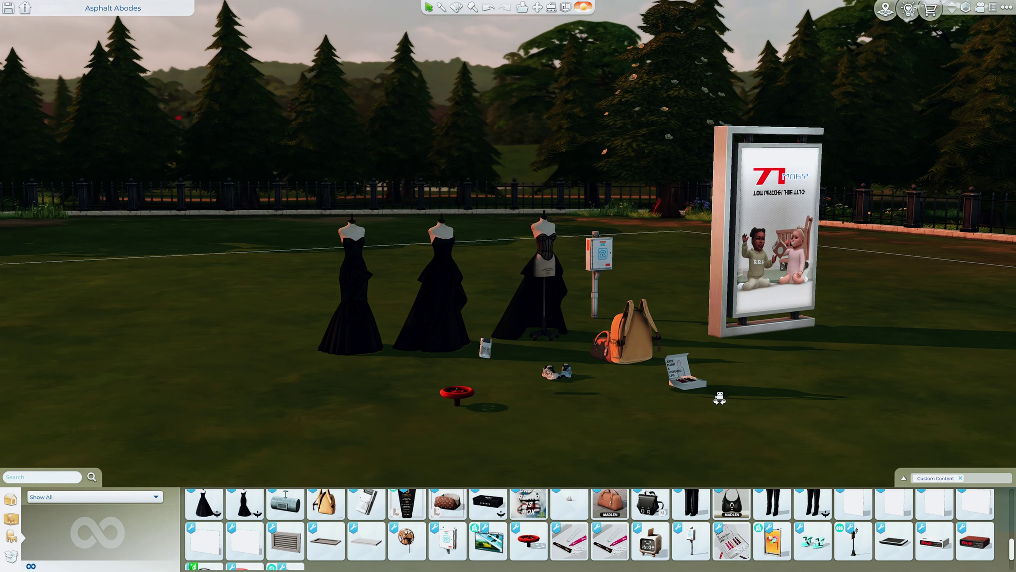
click(523, 7)
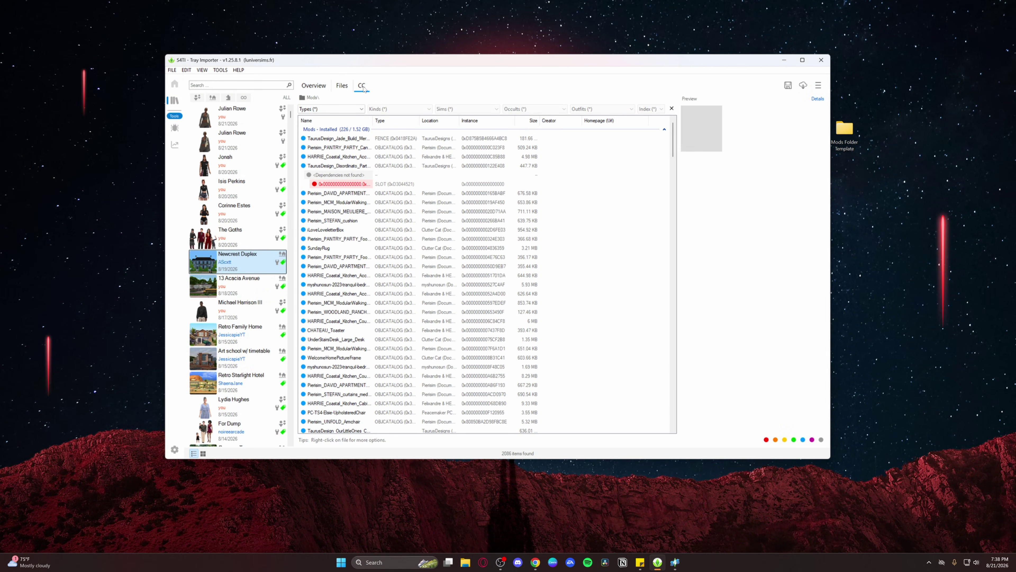
- Switch to S4TI Tray Importer, highlight the upper run of Newcrest Duplex custom content files, and clear the selection
drag(430, 138, 430, 330)
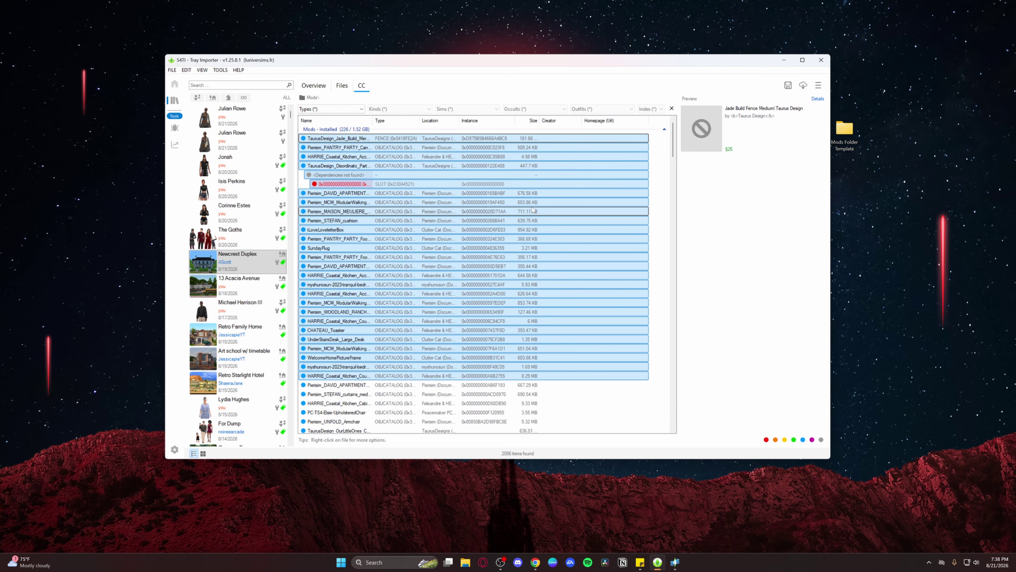
click(655, 168)
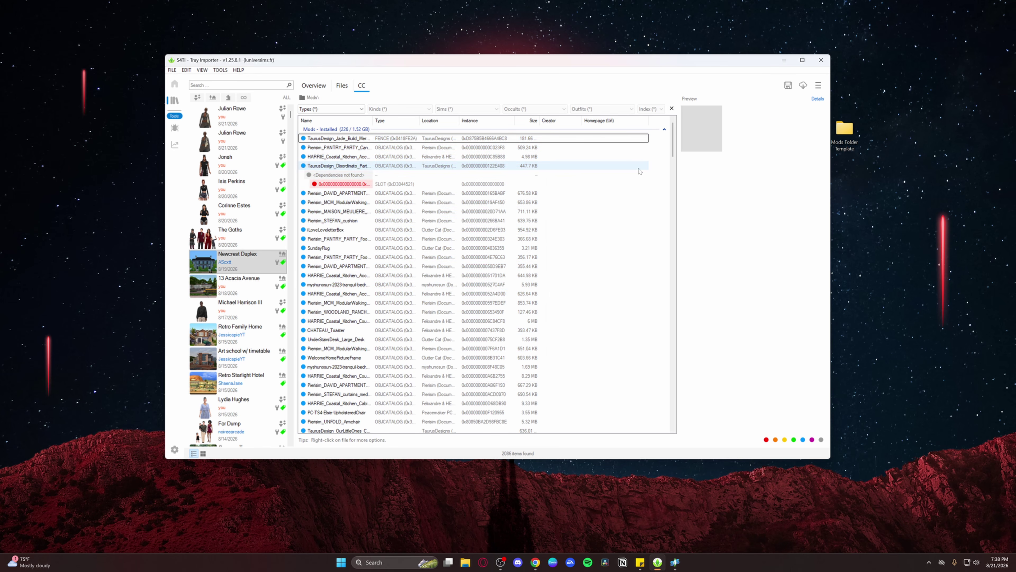